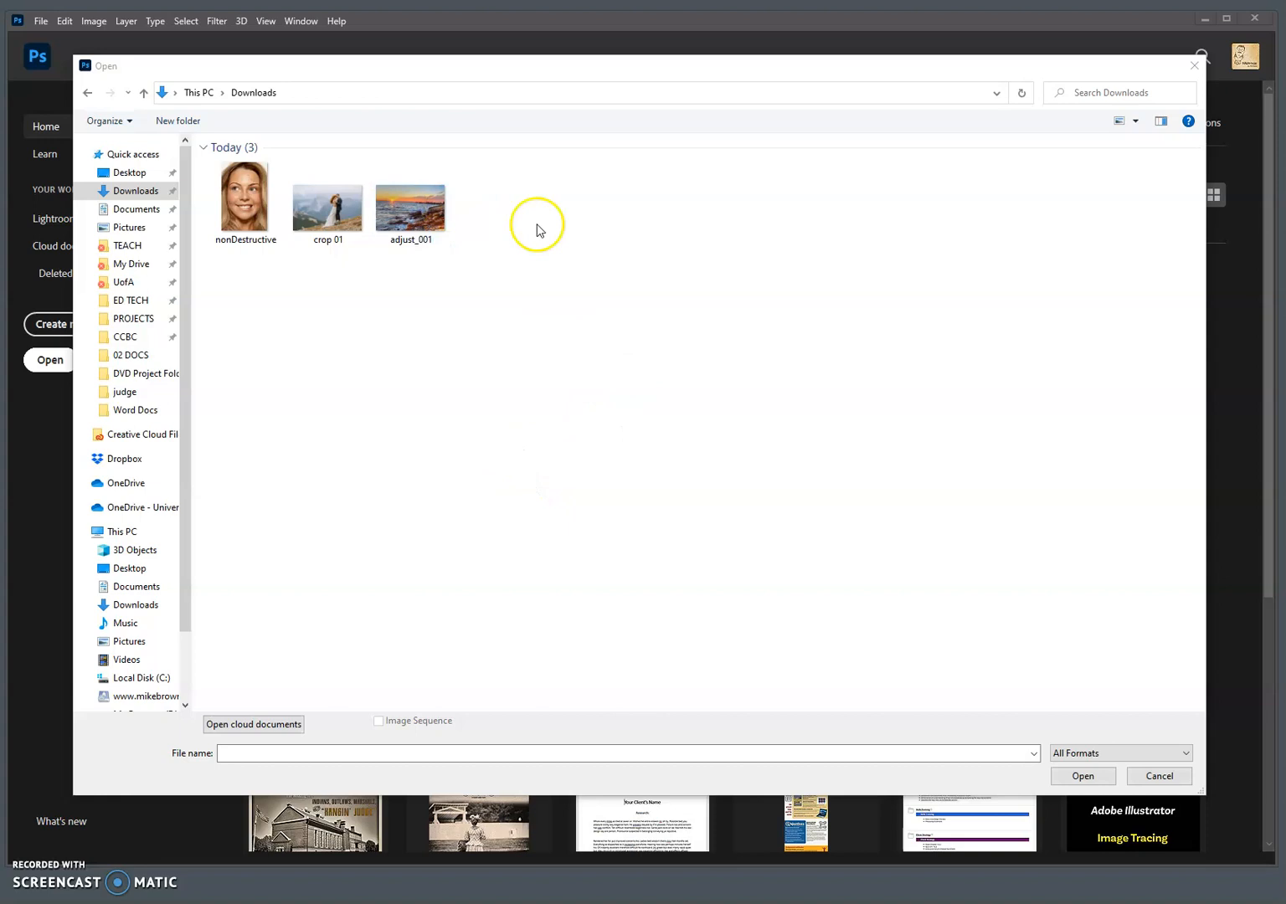
Step: Open the nonDestructive image from the Downloads folder and switch to the Move tool
left_click(245, 201)
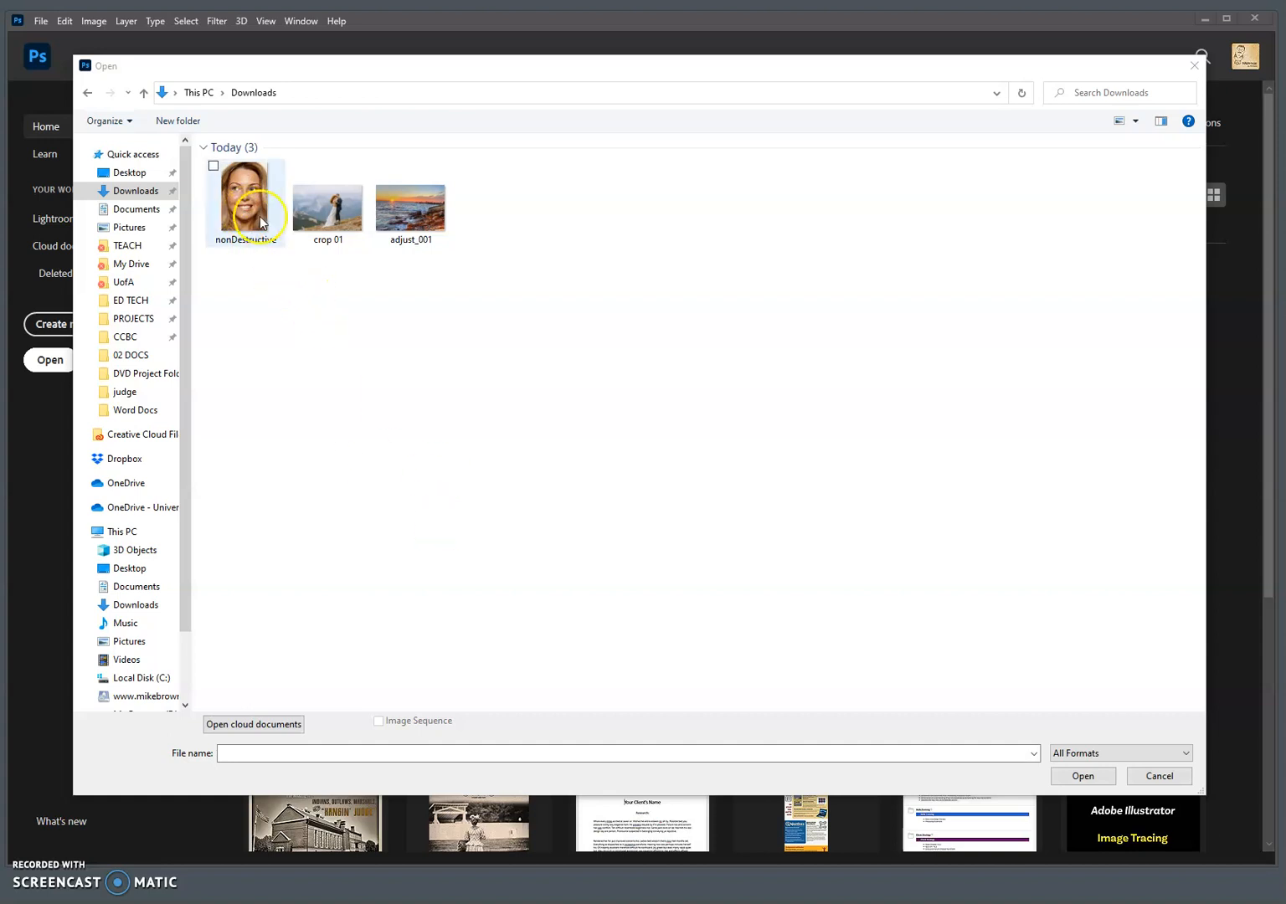
left_click(1093, 781)
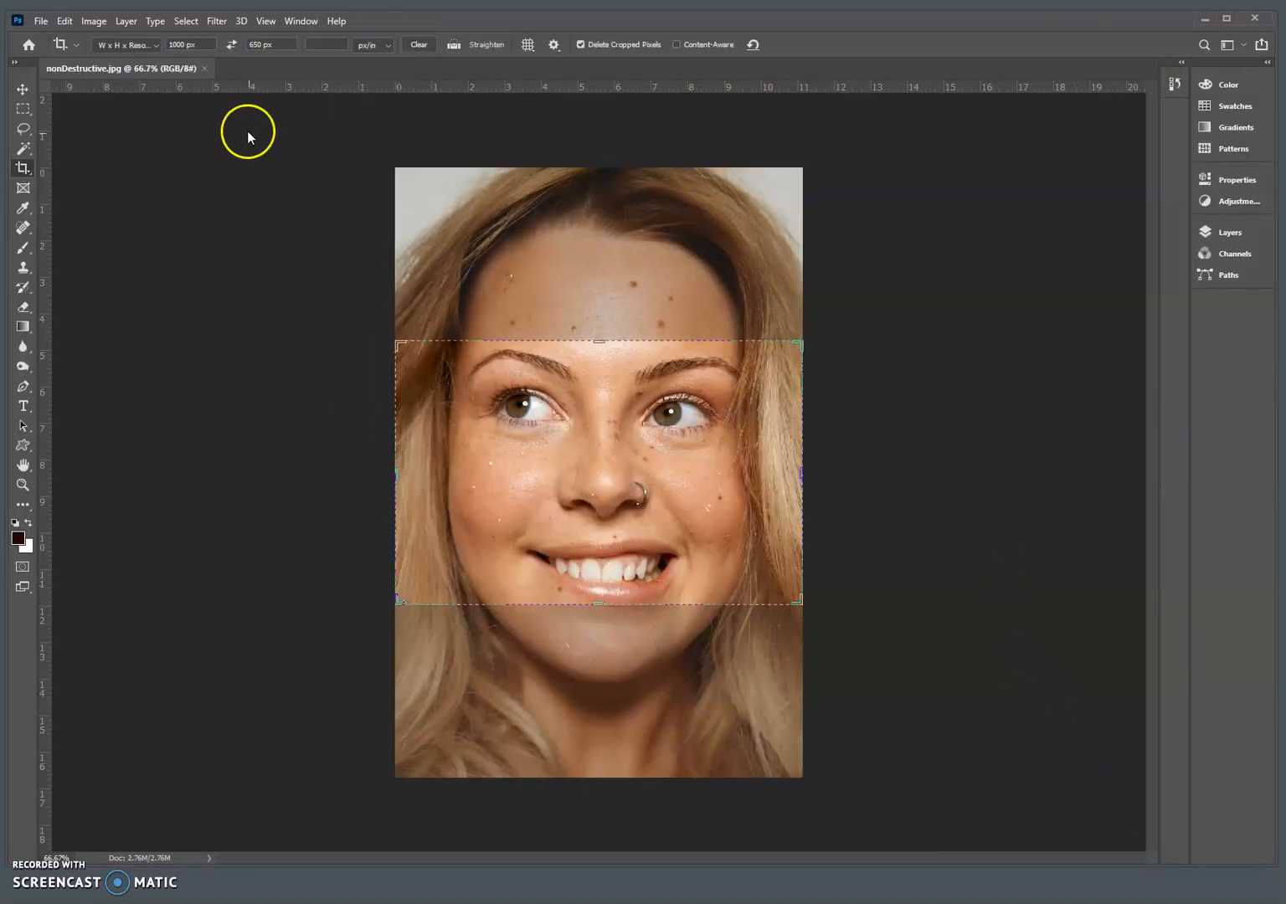
left_click(22, 88)
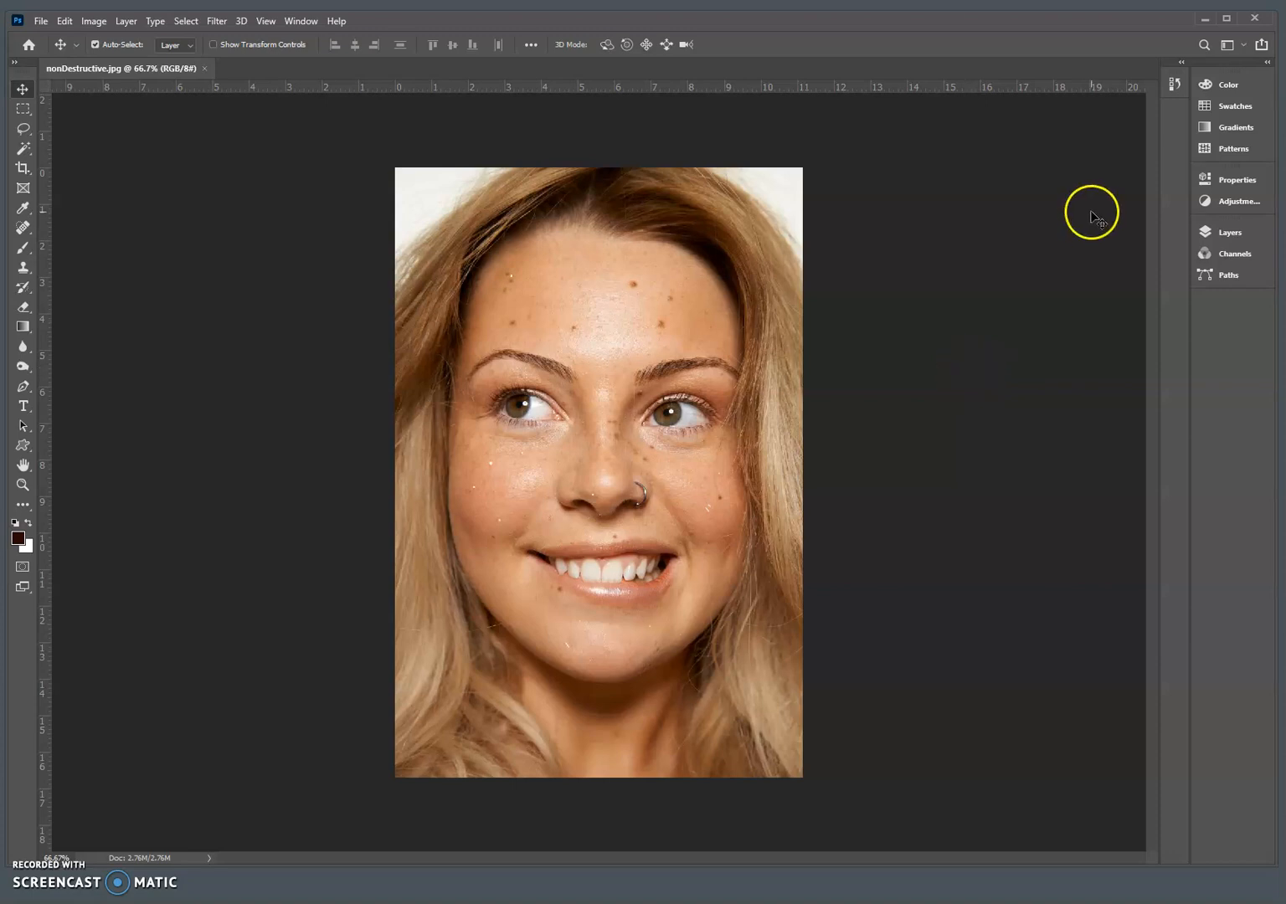
Step: Add a new empty layer above the background and rename it blemish
left_click(1227, 235)
left_click_drag(1144, 391, 1152, 668)
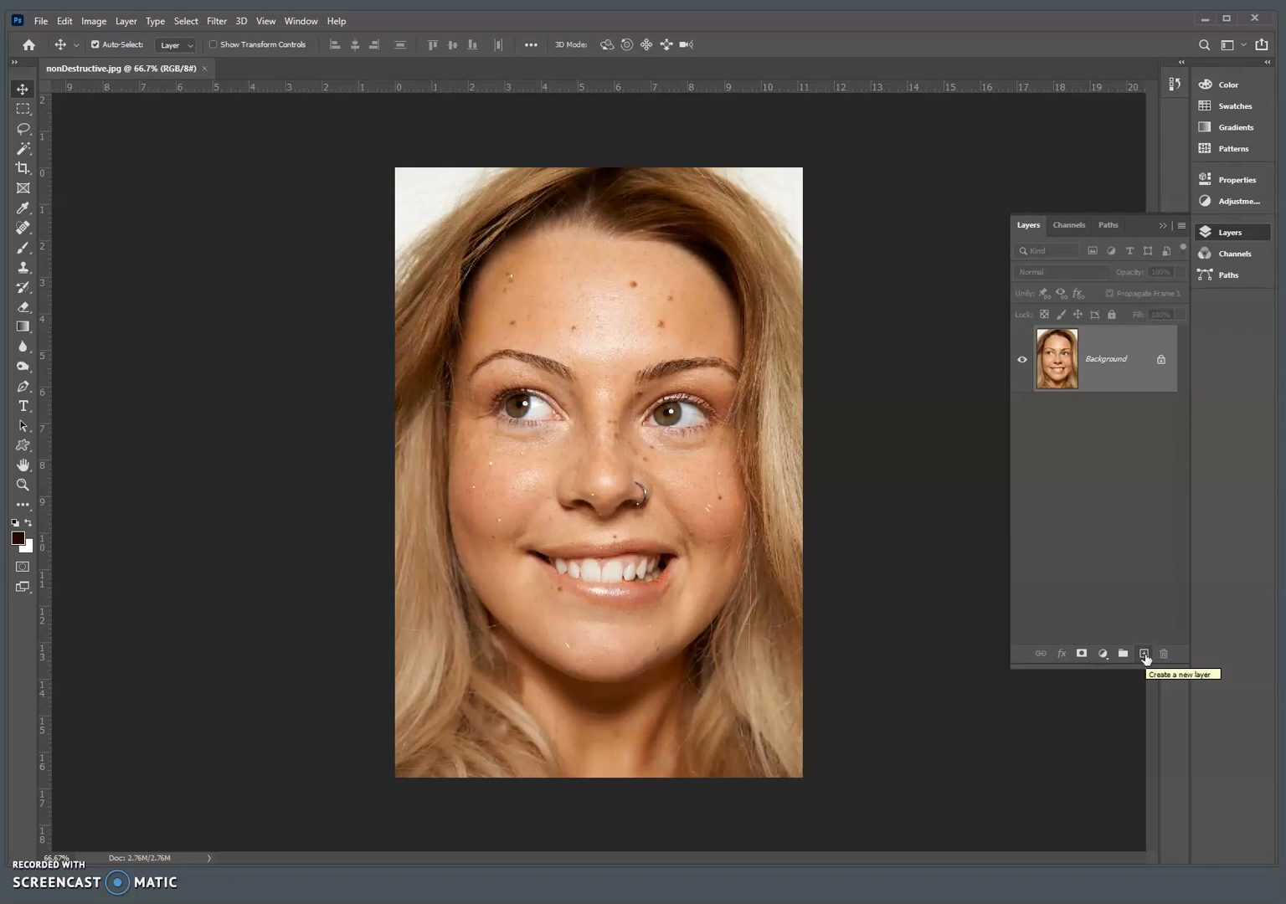
left_click(1144, 654)
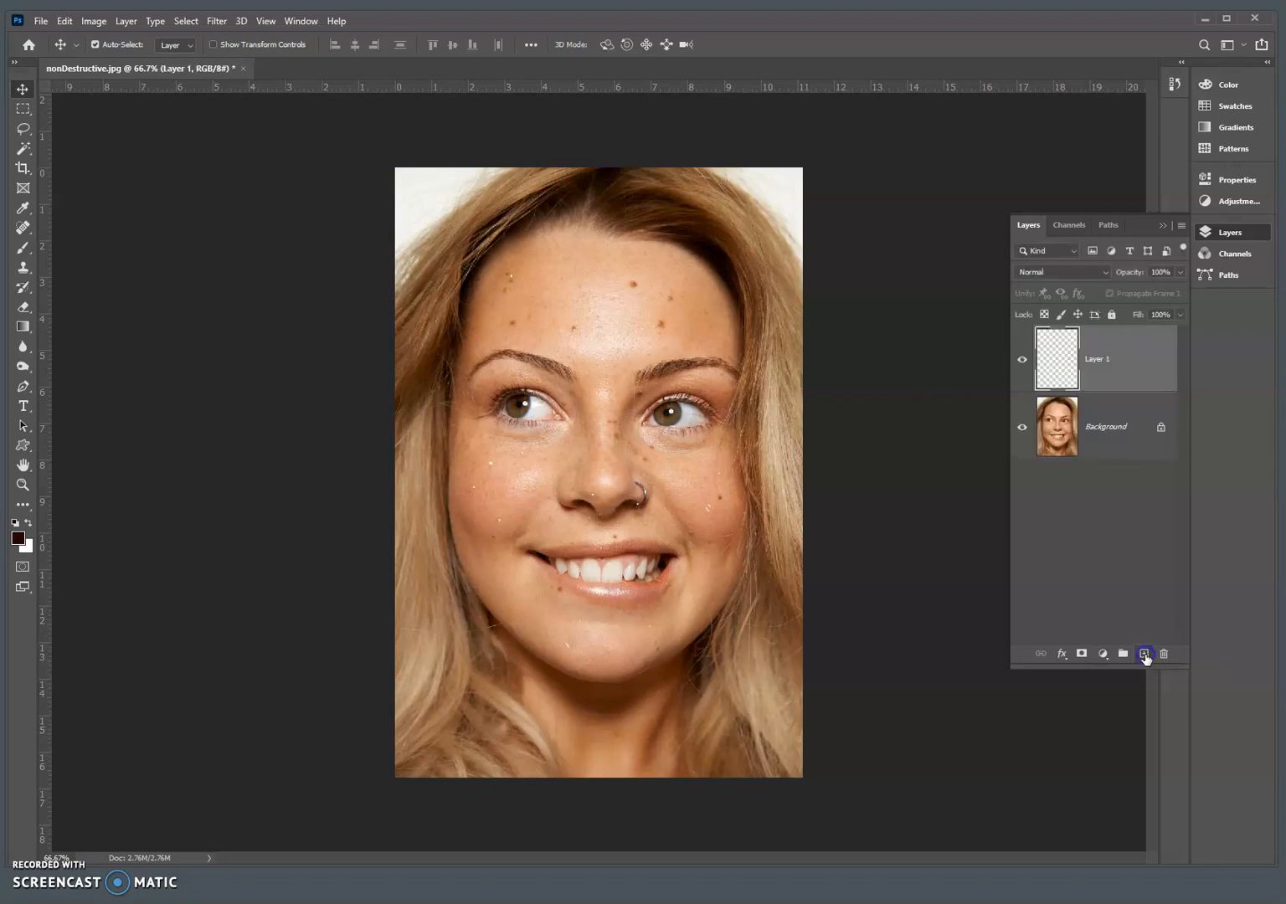
left_click(1096, 360)
double_click(1096, 360)
left_click(1127, 360)
left_click(1127, 449)
left_click(1130, 372)
left_click(1143, 391)
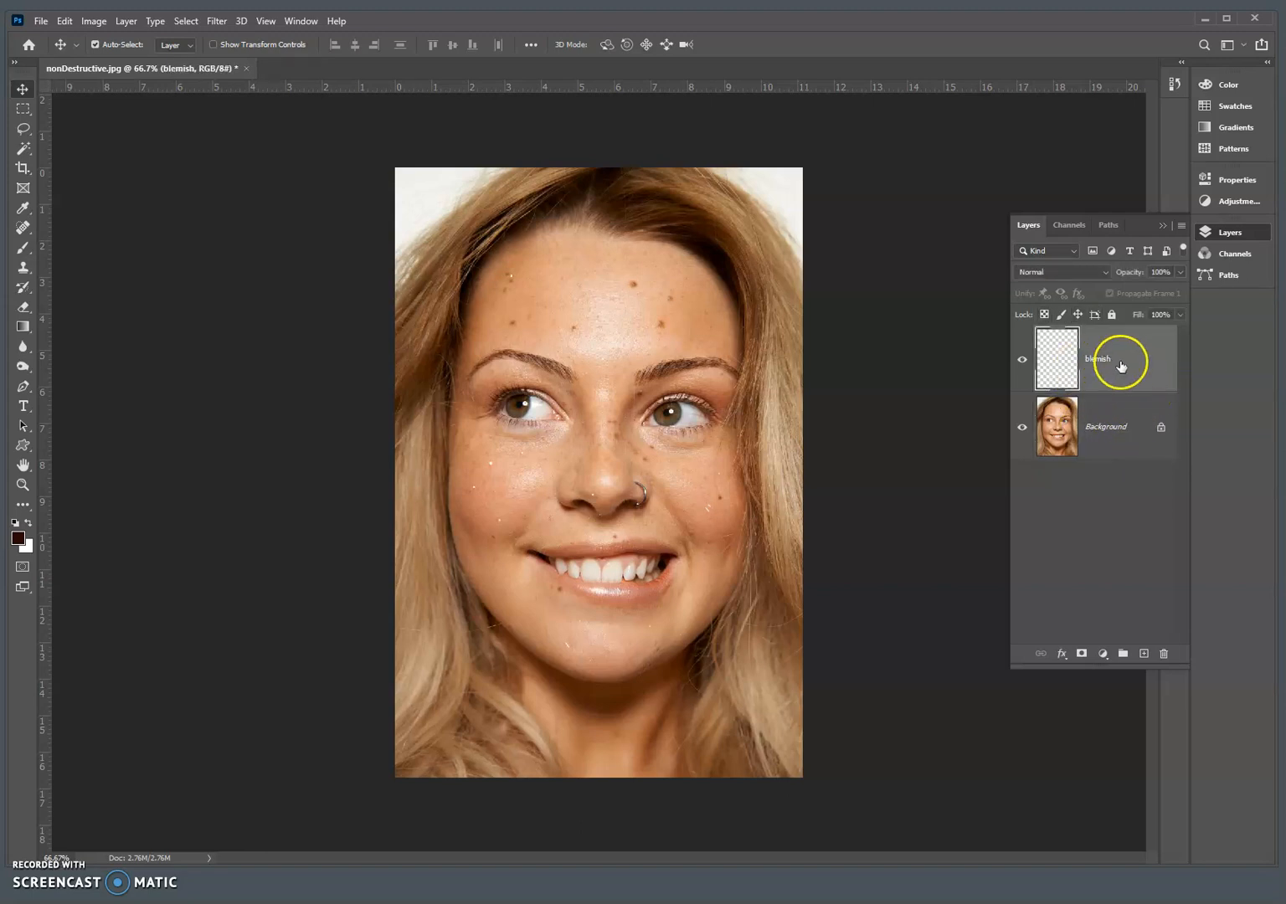
Step: Select the blemish layer and choose the Spot Healing Brush with Sample All Layers enabled
left_click(1119, 439)
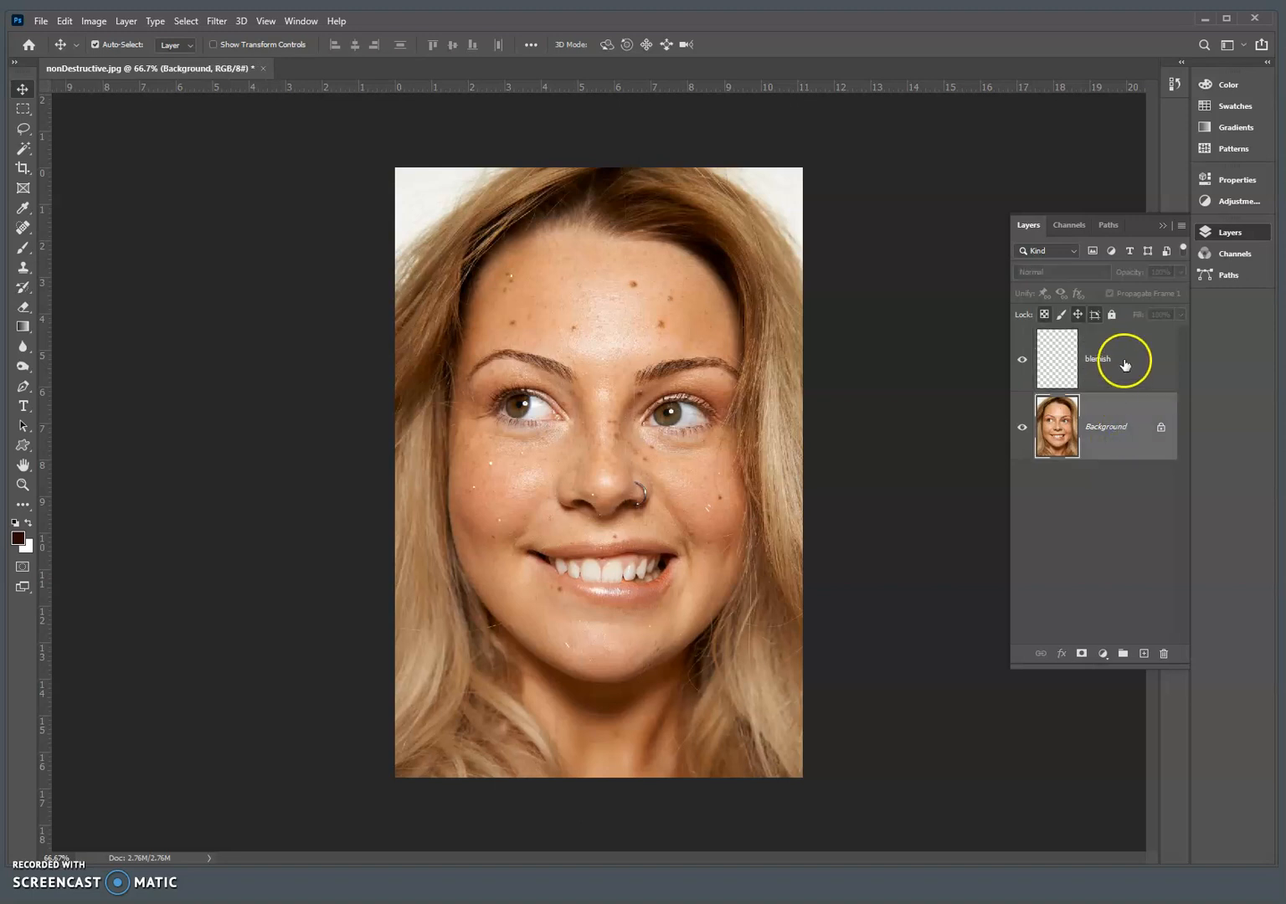
left_click(1125, 360)
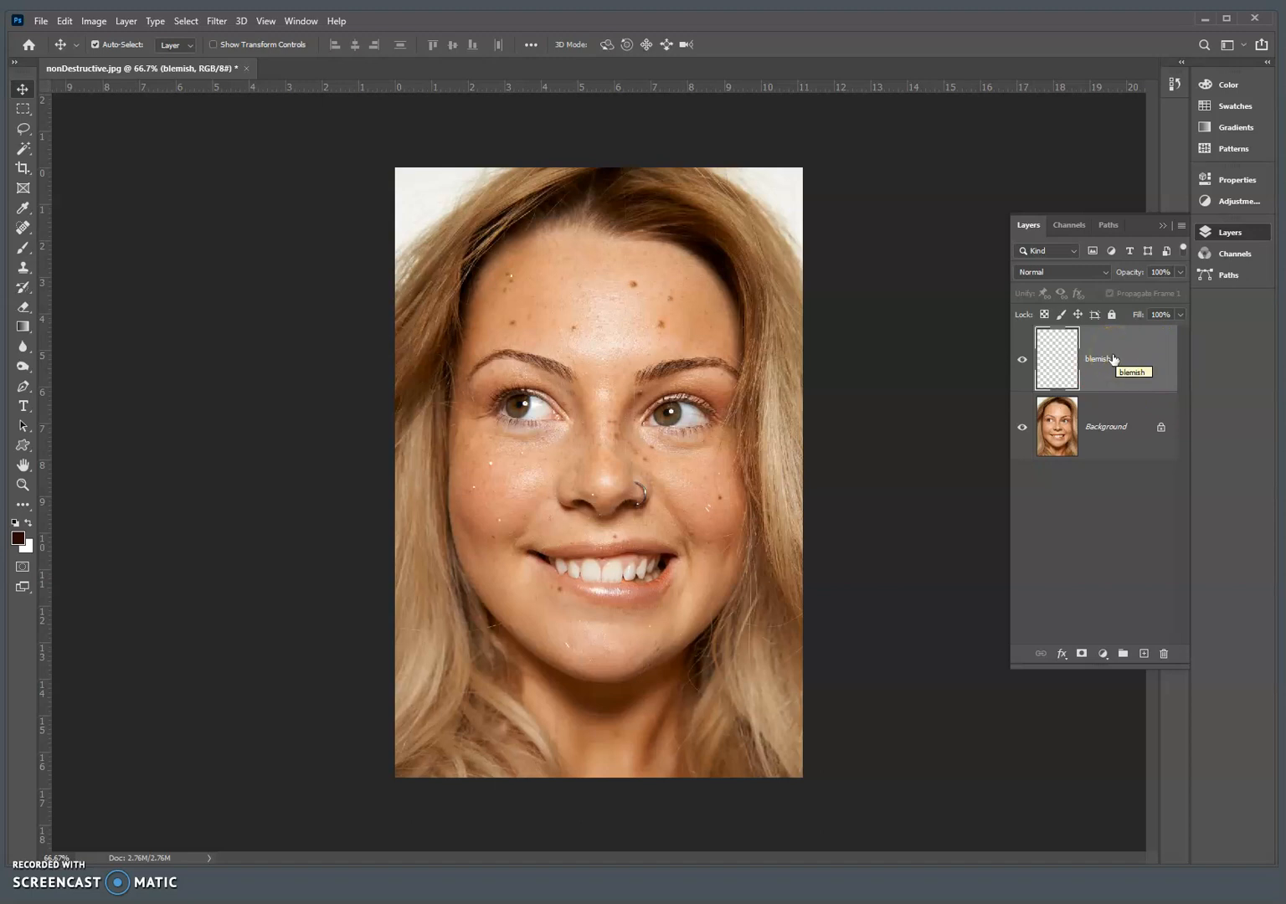
left_click(1122, 367)
left_click(23, 227)
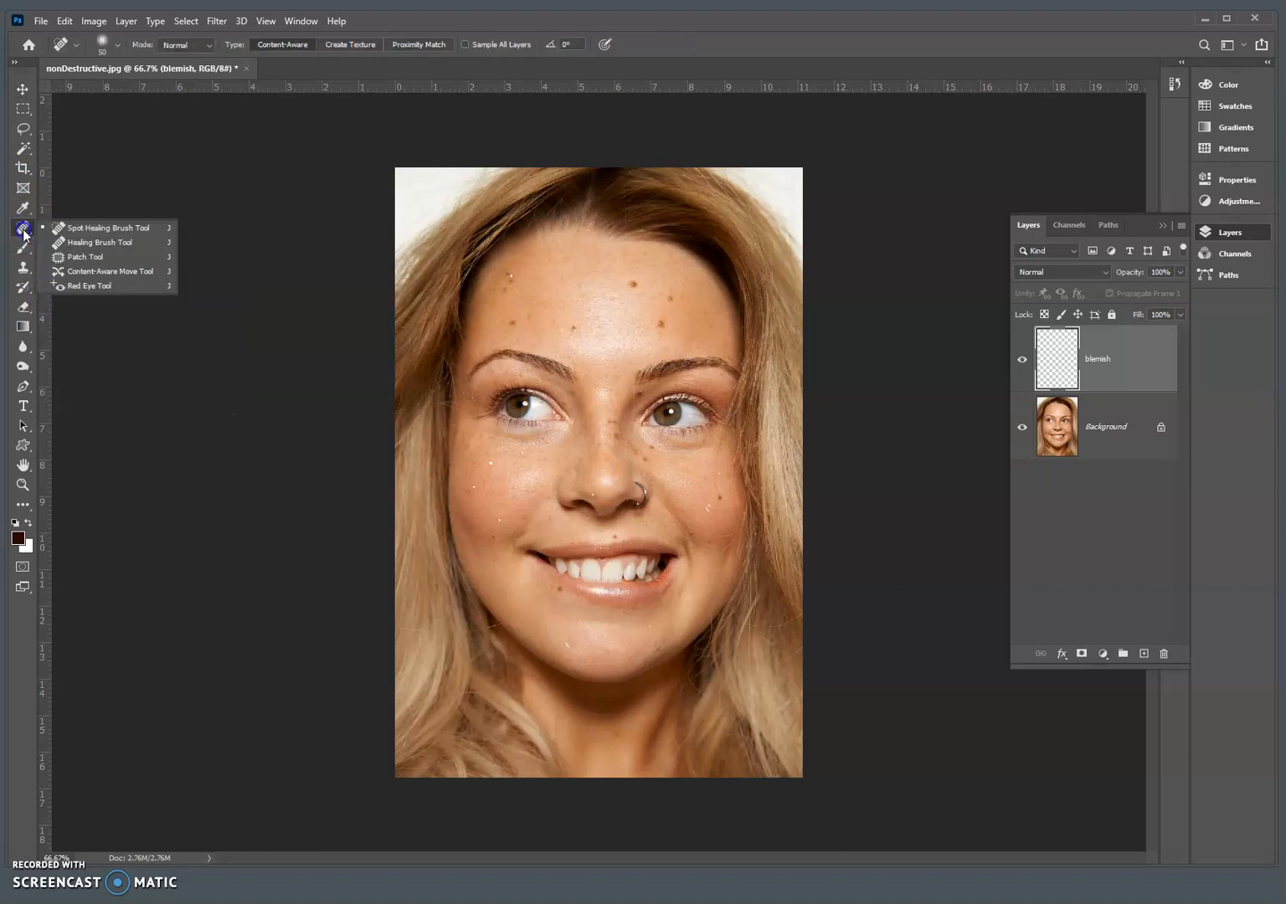
left_click(121, 232)
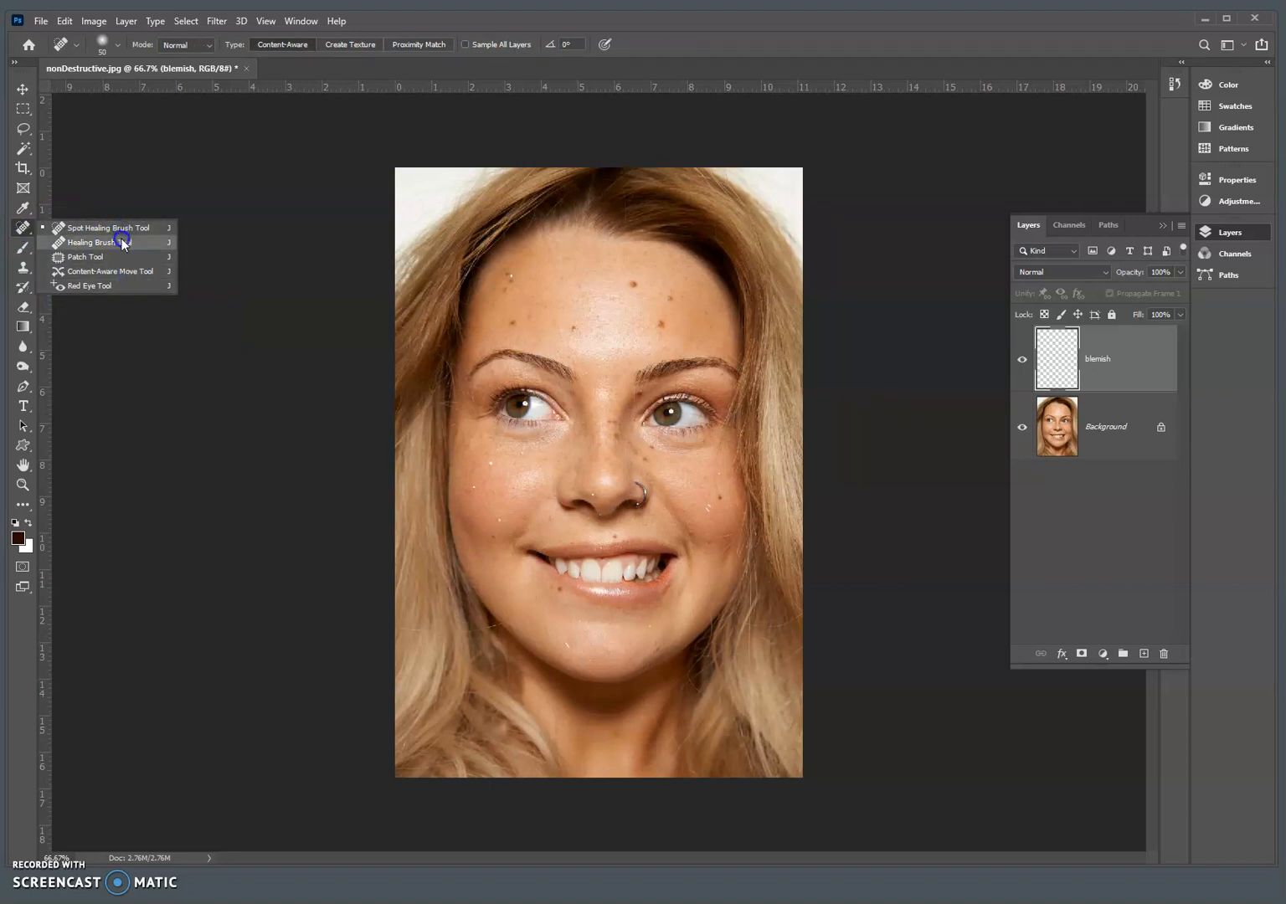
left_click(129, 230)
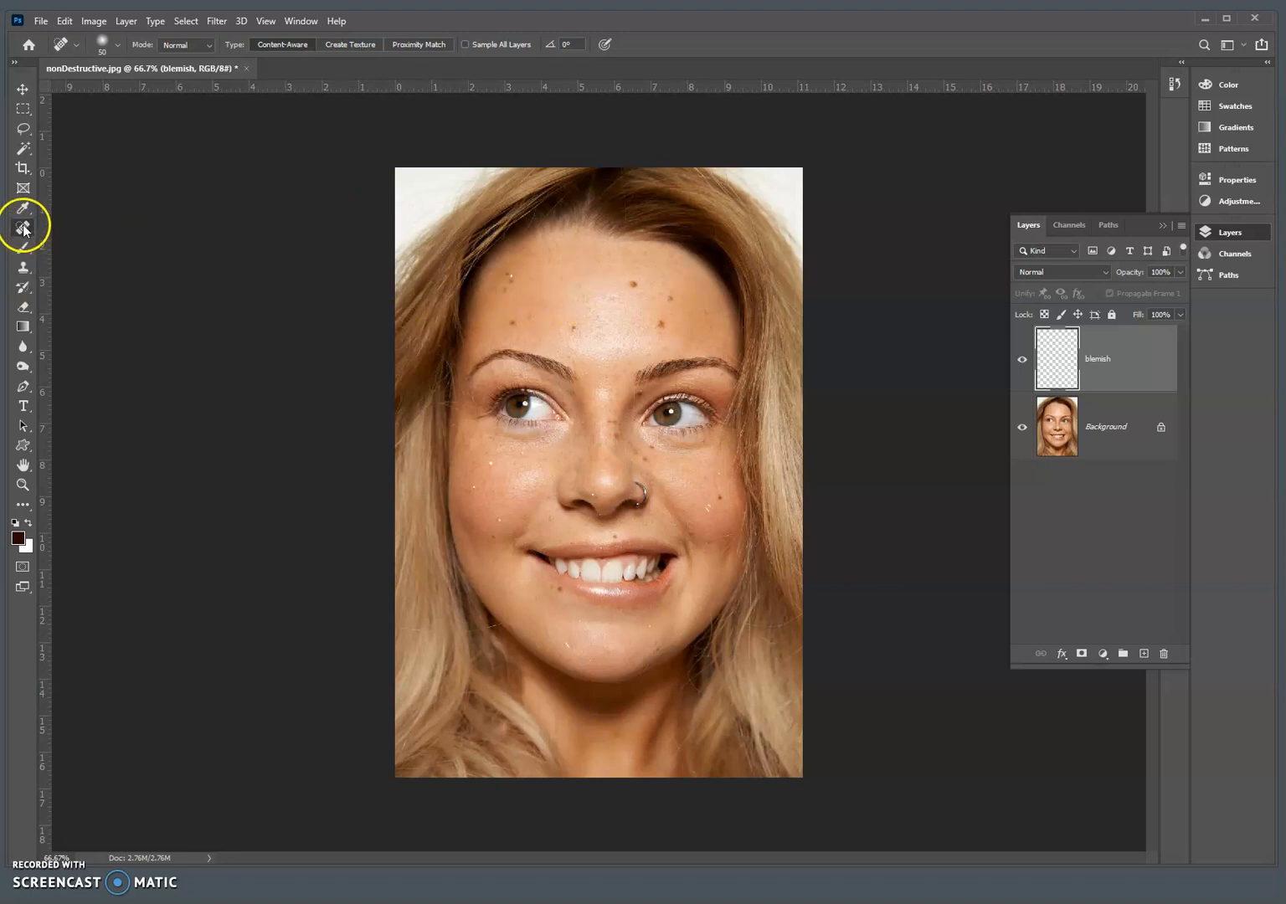
left_click(1107, 364)
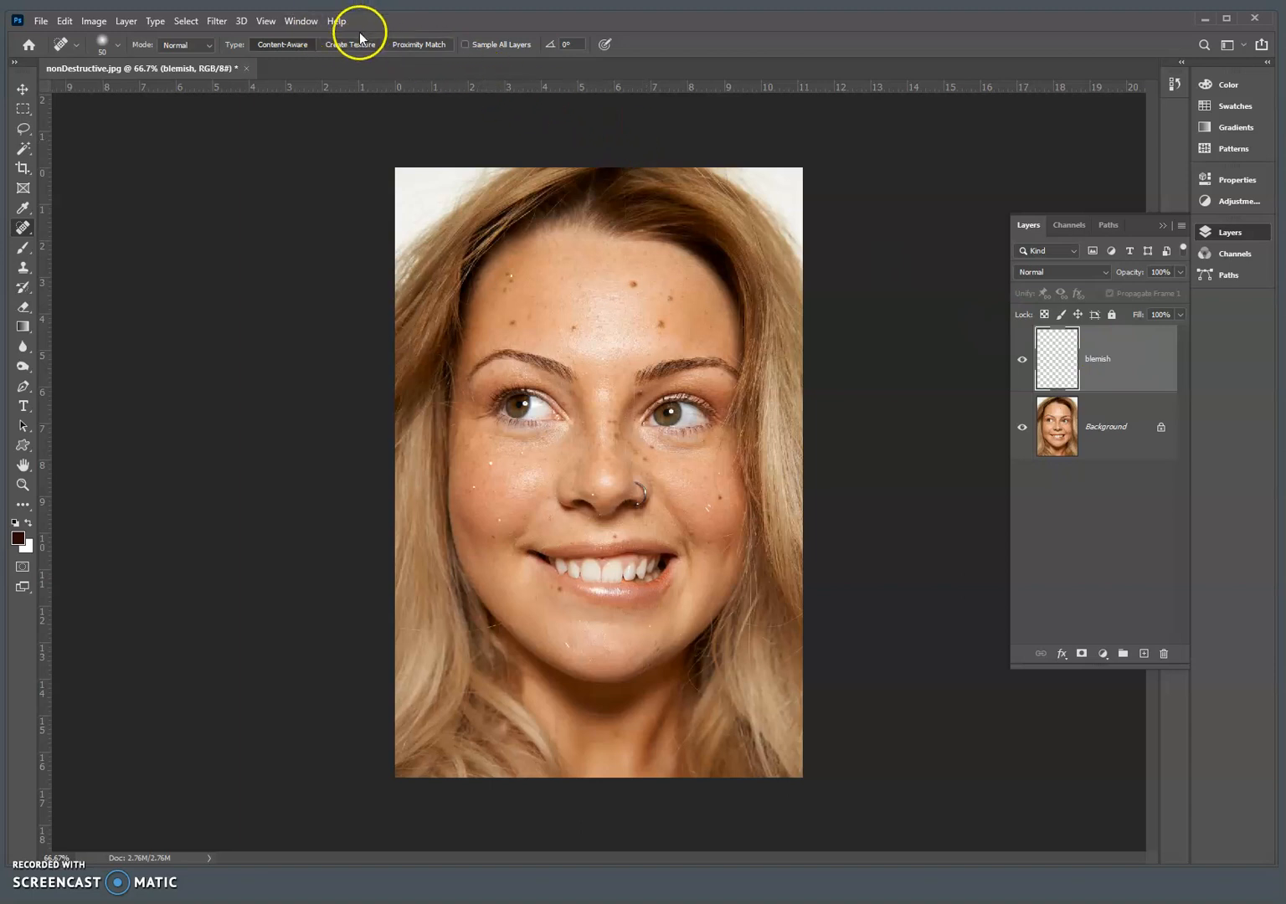
left_click(465, 45)
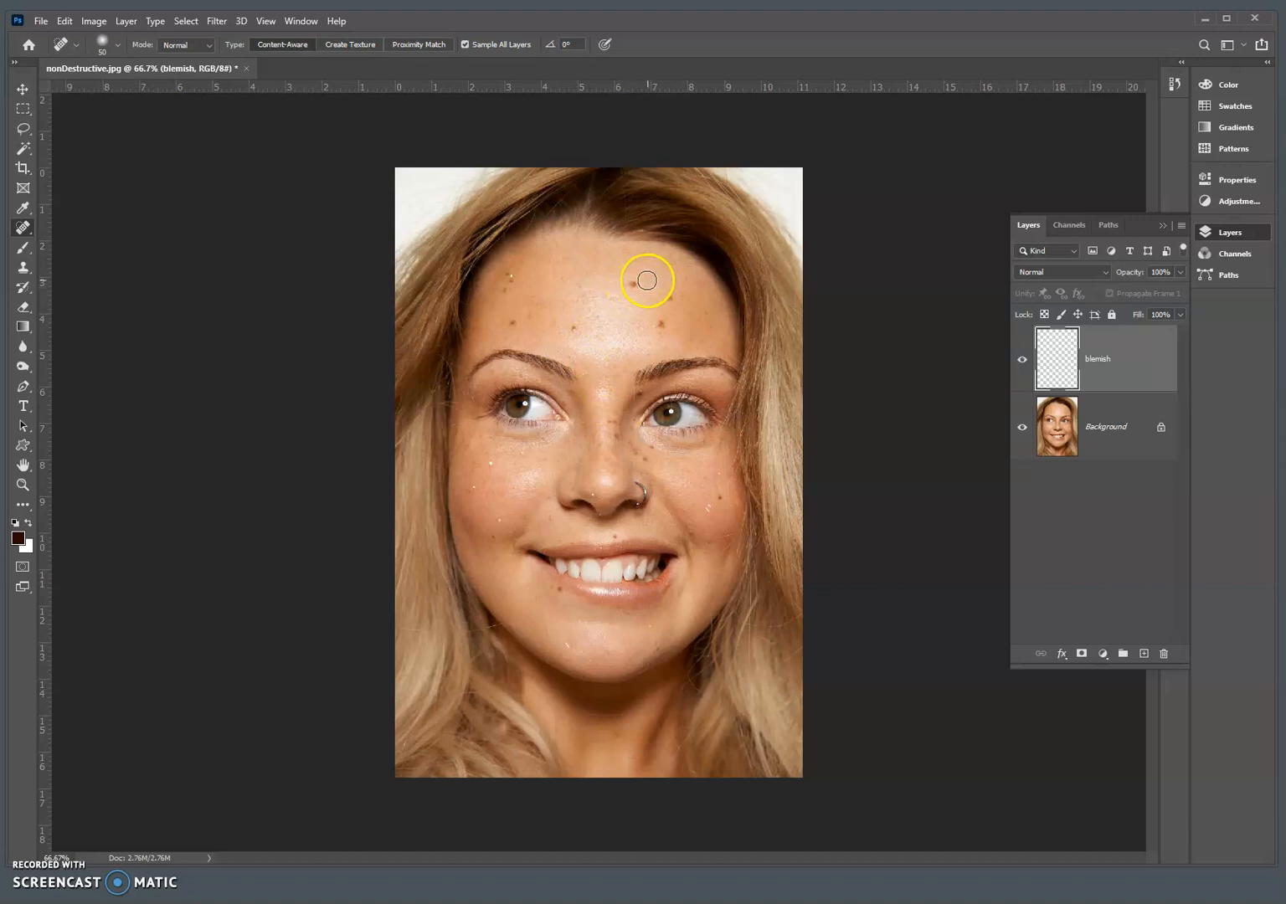
Step: Adjust the Spot Healing Brush to size 50 and remove the large mole high on the middle of the forehead
key("bracketright")
key("bracketright")
key("bracketright")
key("bracketright")
key("bracketright")
key("bracketright")
key("bracketright")
key("bracketright")
key("bracketright")
key("bracketright")
key("bracketright")
key("bracketright")
key("bracketleft")
key("bracketleft")
key("bracketleft")
key("bracketleft")
key("bracketleft")
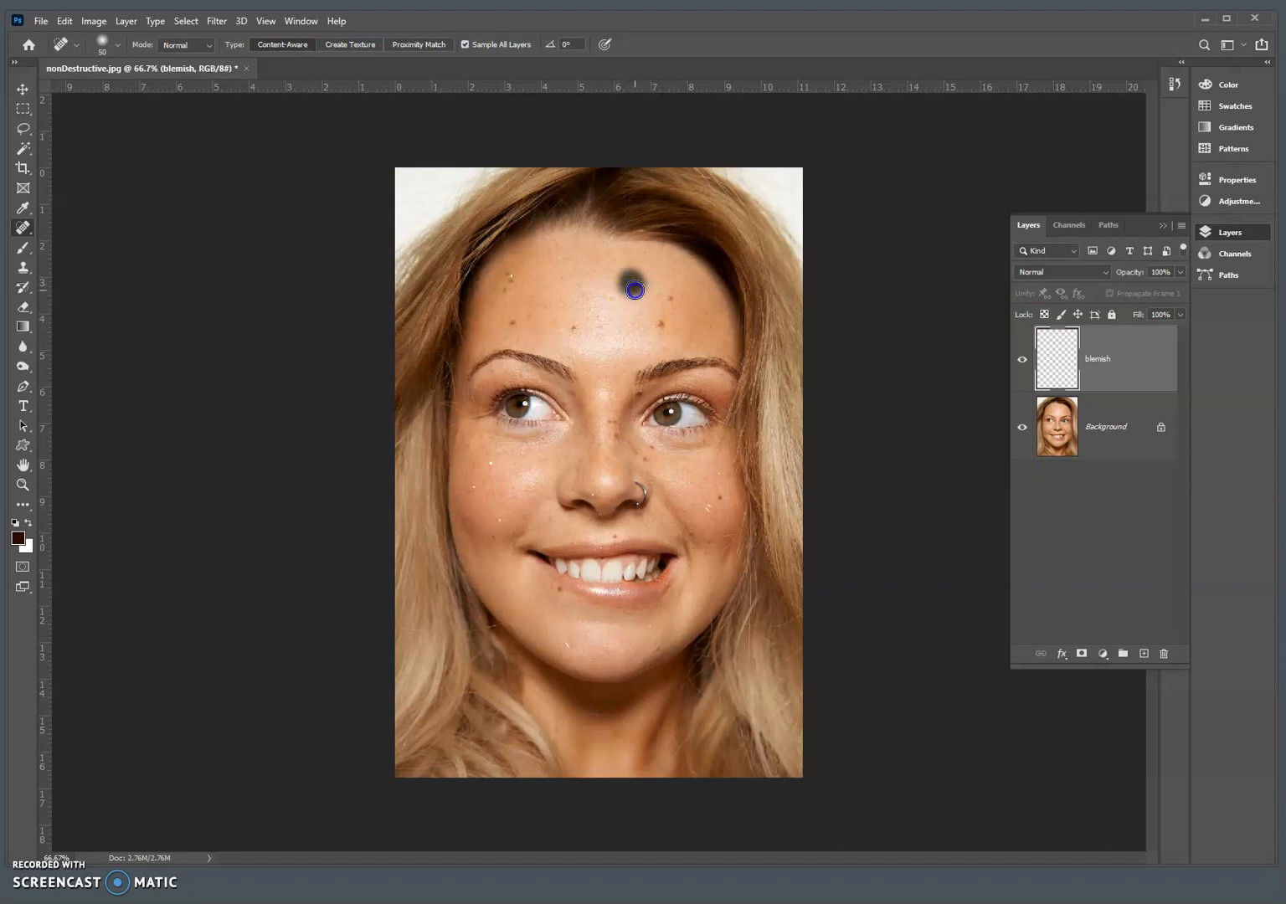
left_click(835, 364)
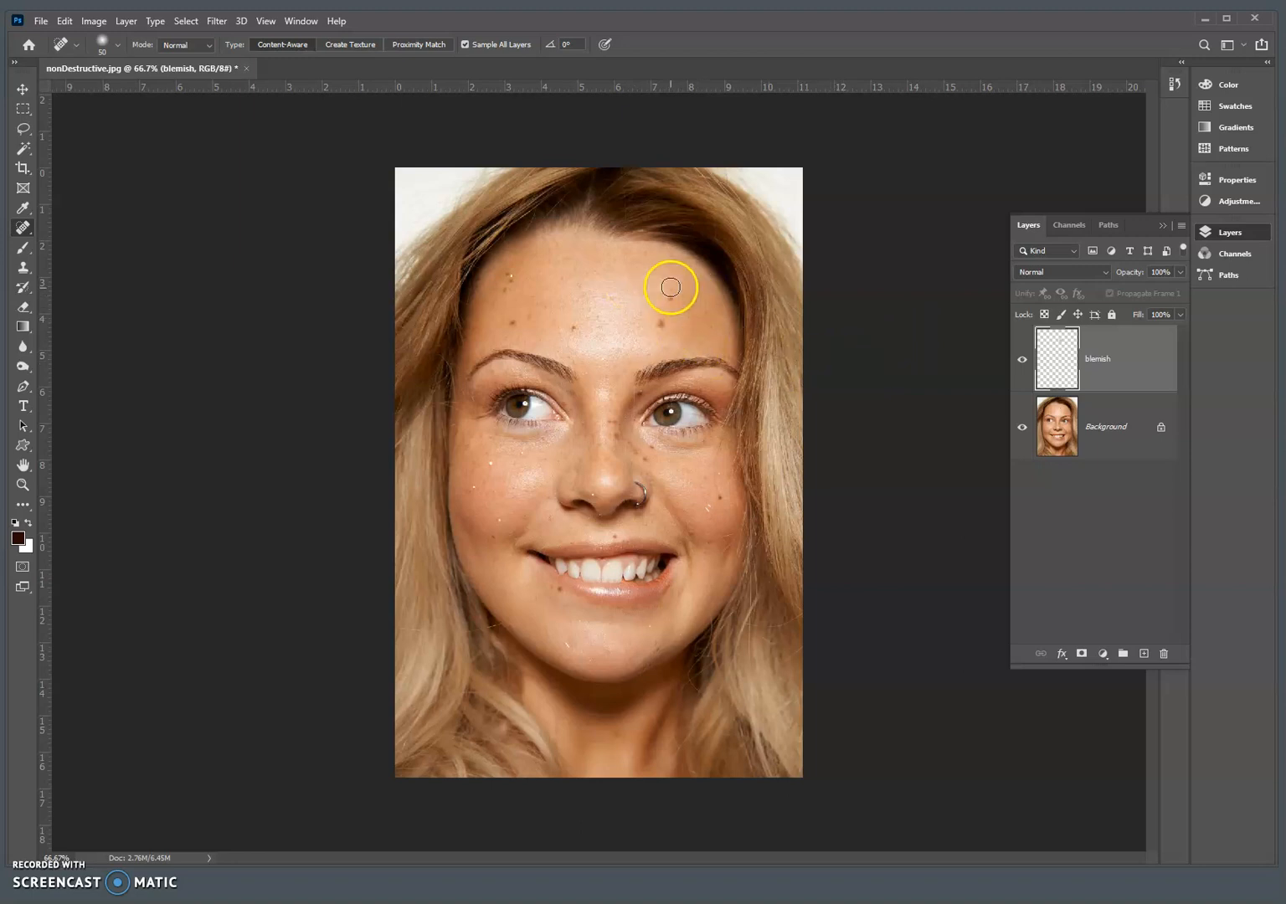
Step: Reduce the healing brush to size 30 and remove the cluster of spots and the white speck near the forehead's left hairline
left_click_drag(483, 249, 536, 323)
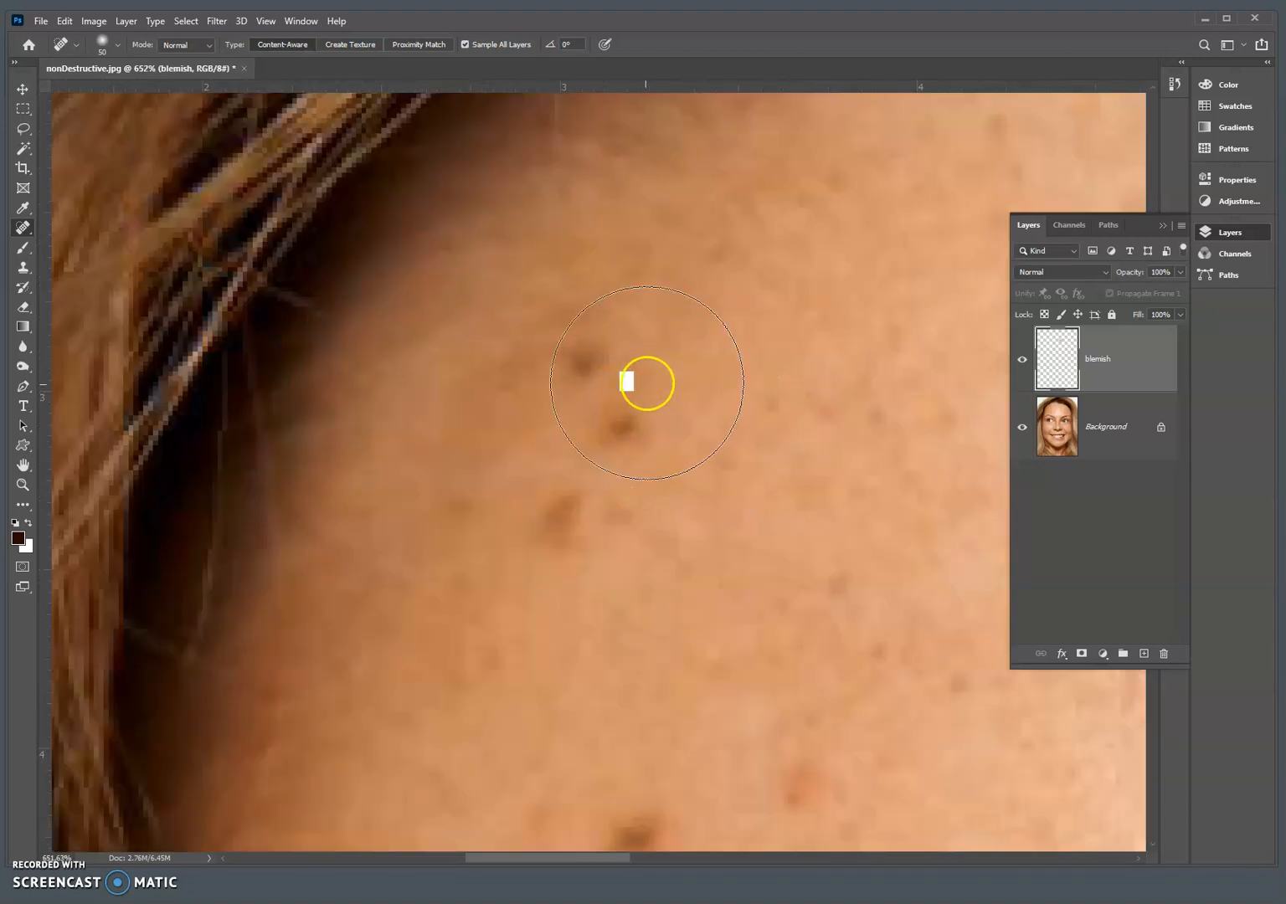
key("bracketleft")
key("bracketleft")
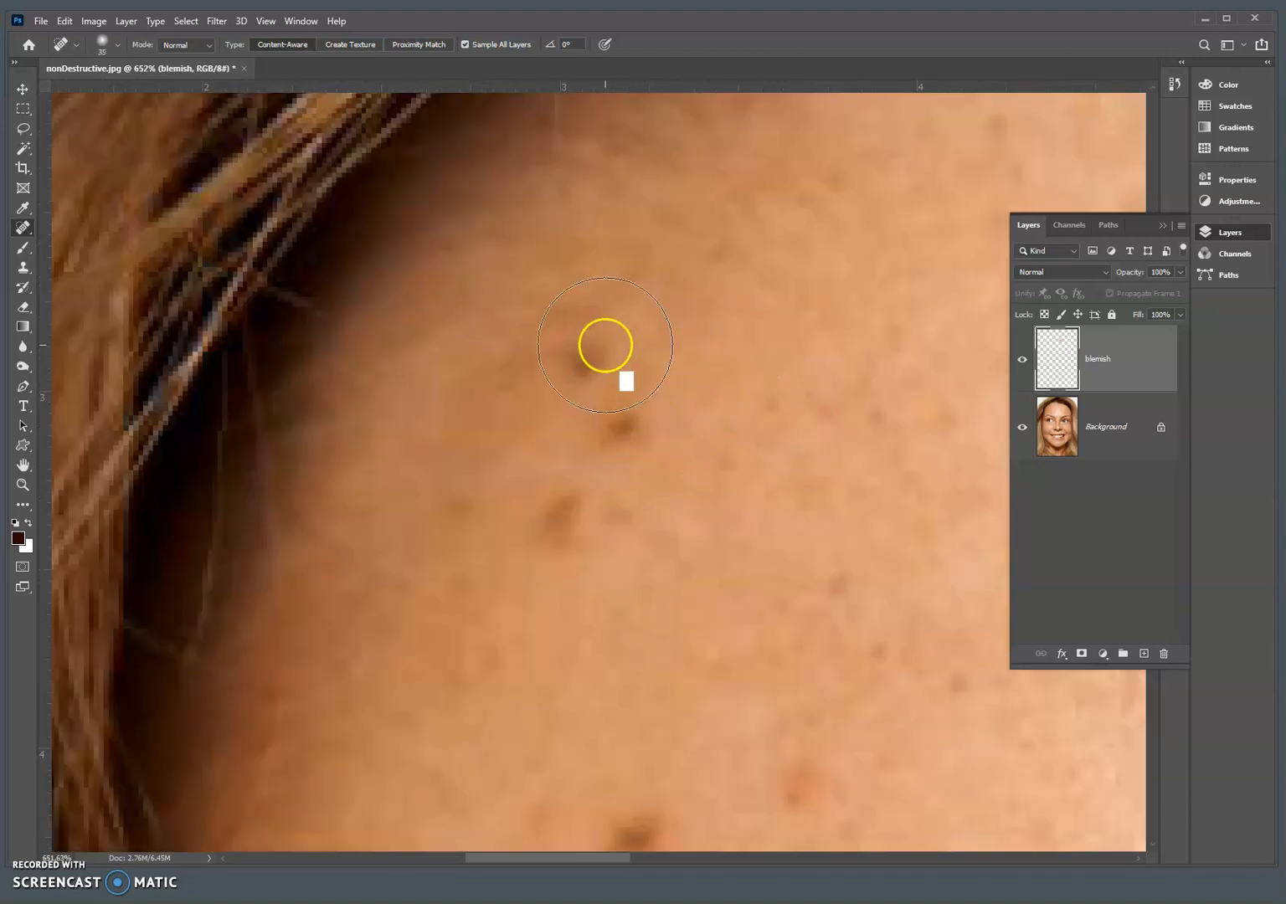
mouse_move(577, 347)
left_mouse_down()
mouse_move(633, 421)
mouse_move(563, 524)
left_mouse_up()
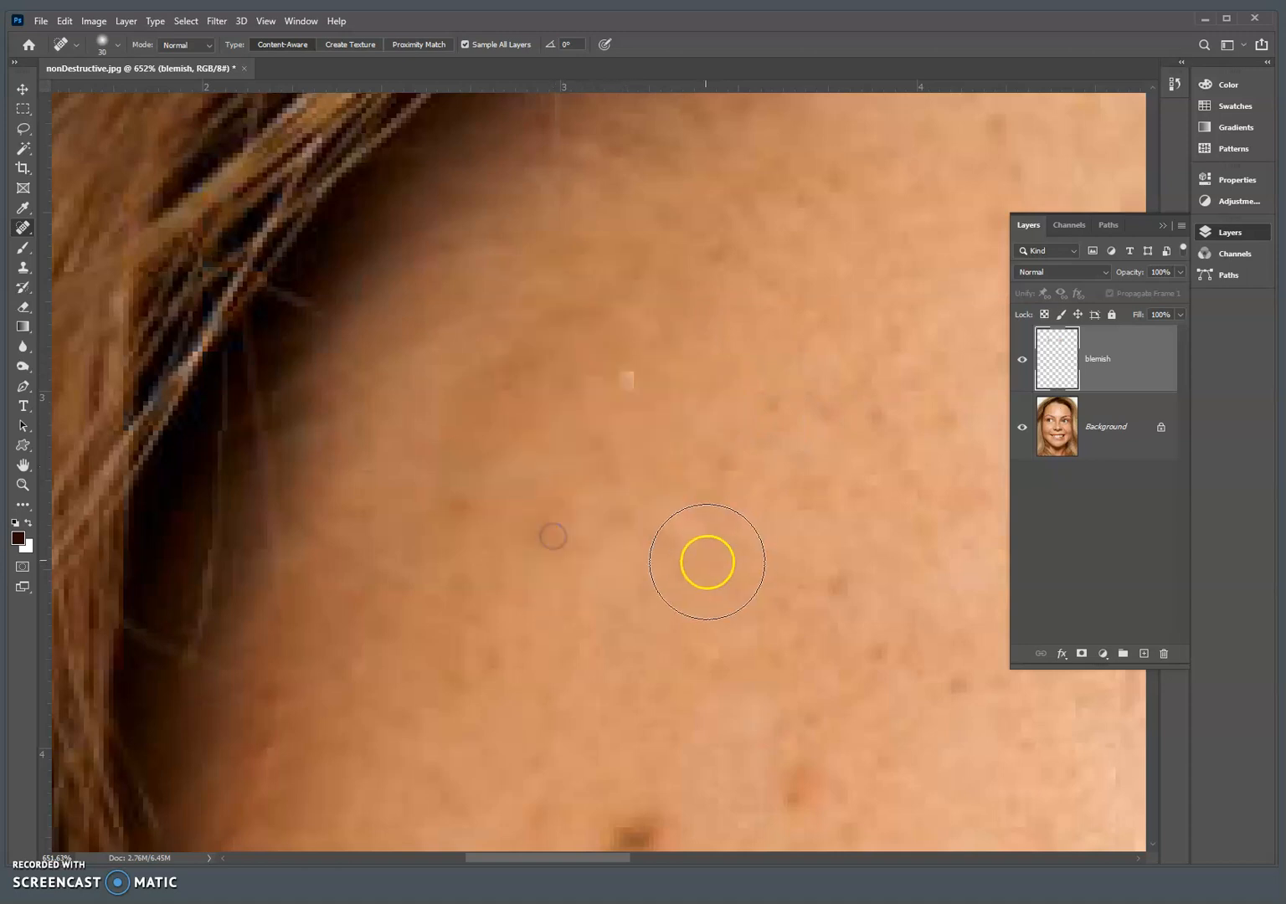
left_click_drag(624, 355, 651, 393)
mouse_move(630, 338)
left_mouse_down()
mouse_move(520, 391)
mouse_move(550, 325)
left_mouse_up()
left_click_drag(764, 741, 815, 781)
Step: Heal the dark spot above the left eyebrow and the one at the centre of the forehead
left_click(782, 561, "alt")
left_click(782, 561, "alt")
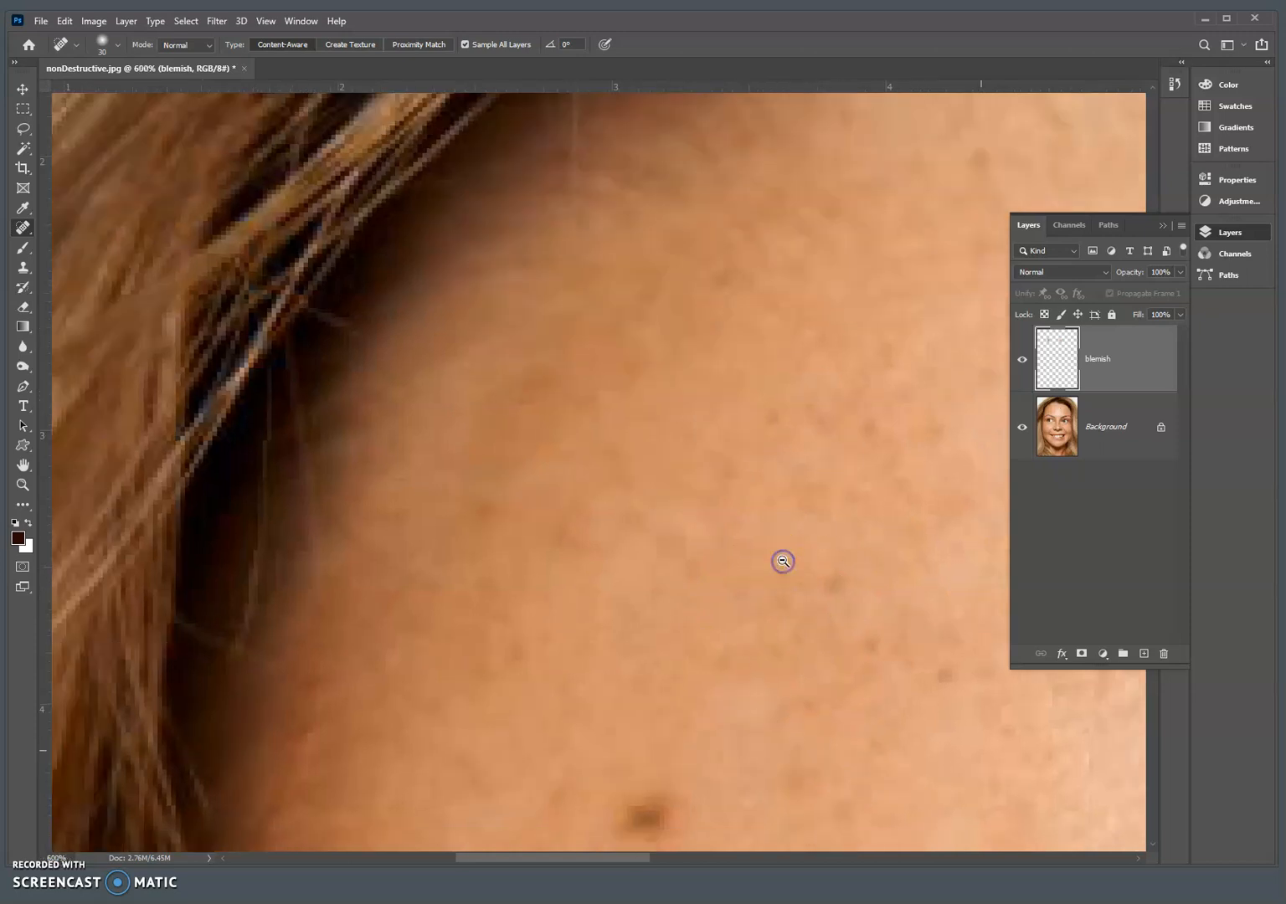
left_click(782, 561, "alt")
left_click(782, 561, "alt")
left_click(782, 561, "alt")
left_click_drag(727, 644, 740, 648)
left_click_drag(917, 651, 928, 666)
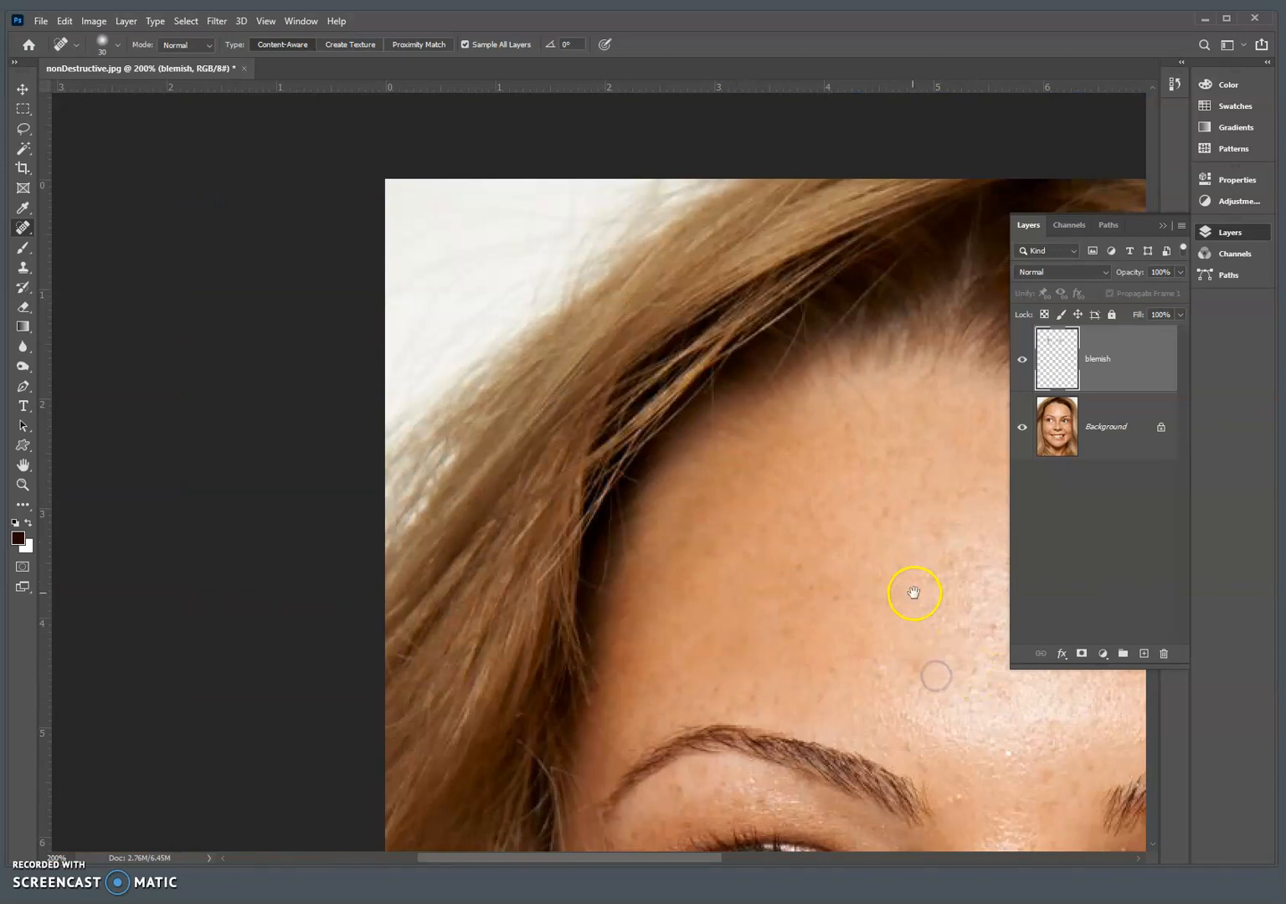
Step: Heal the remaining moles on the right half of the forehead above the eyebrow
left_click(898, 577, "alt")
left_click(865, 625, "alt")
left_click_drag(613, 279, 710, 360)
left_click_drag(727, 243, 680, 280)
mouse_move(678, 505)
left_mouse_down()
mouse_move(600, 546)
mouse_move(551, 494)
left_mouse_up()
left_click(405, 566, "alt")
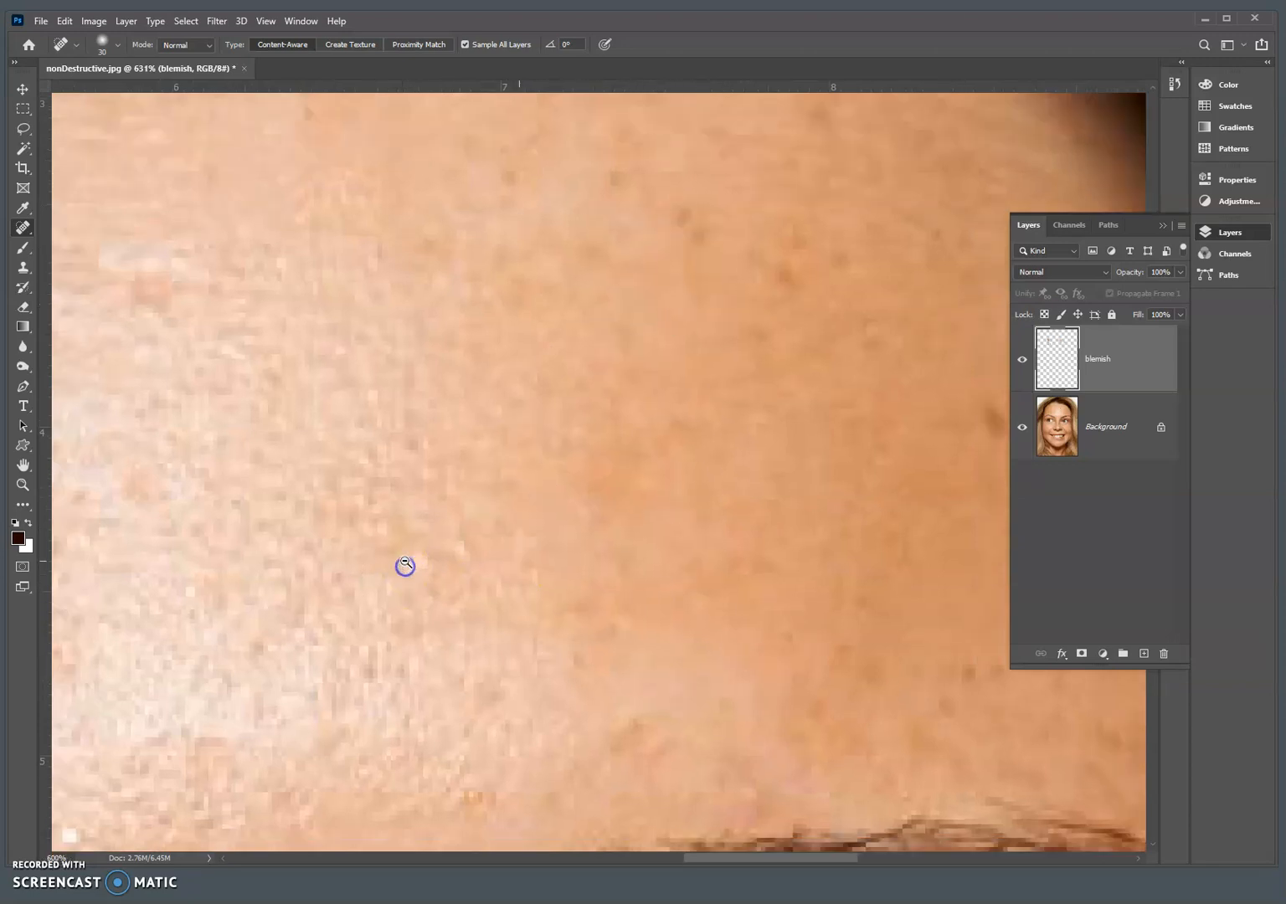
left_click(405, 561, "alt")
left_click(407, 559, "alt")
left_click(409, 558, "alt")
left_click(409, 558, "alt")
left_click(408, 557, "alt")
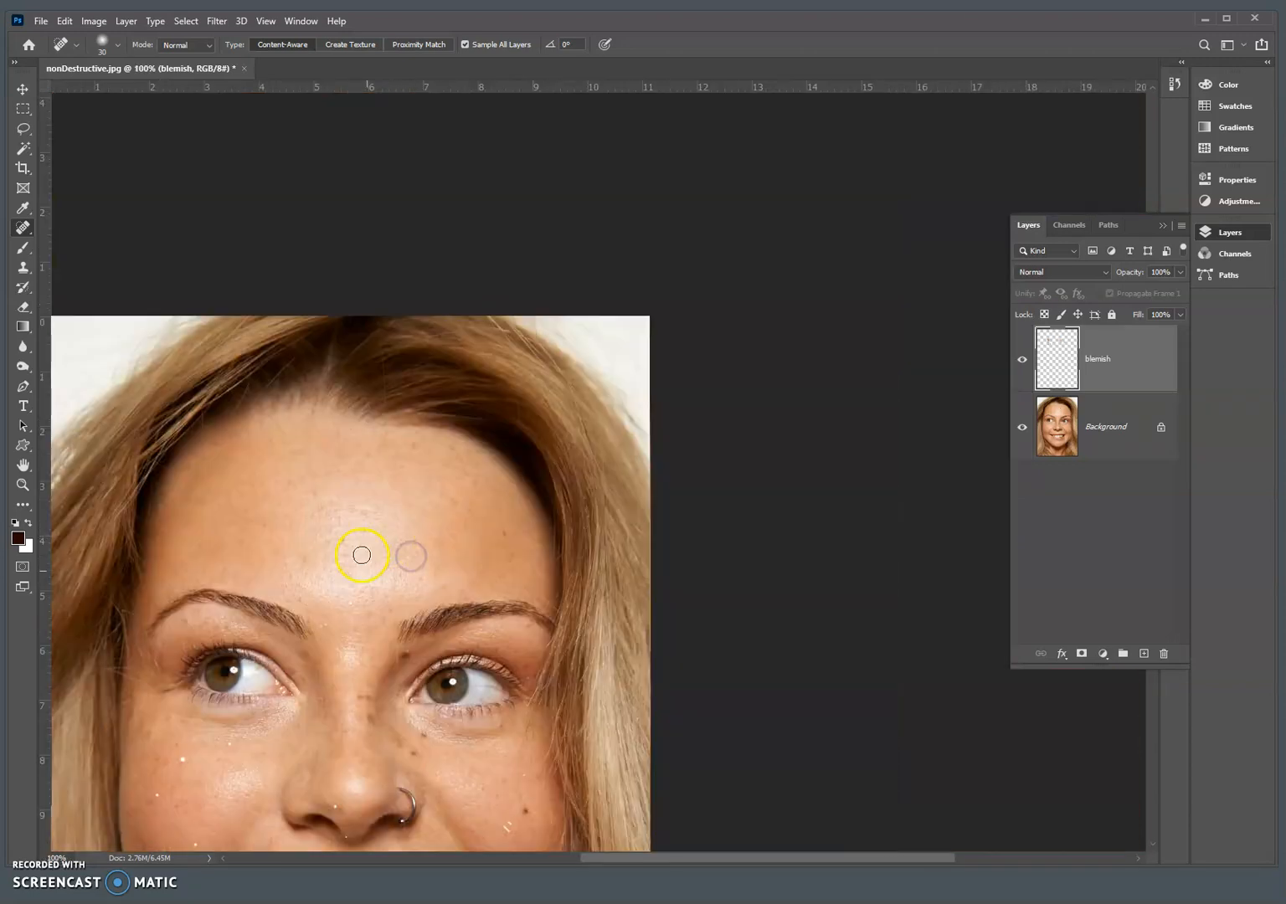
Step: Examine the area around the eyes, nose and cheeks up close for remaining blemishes
mouse_move(376, 588)
left_mouse_down()
mouse_move(481, 474)
mouse_move(525, 453)
left_mouse_up()
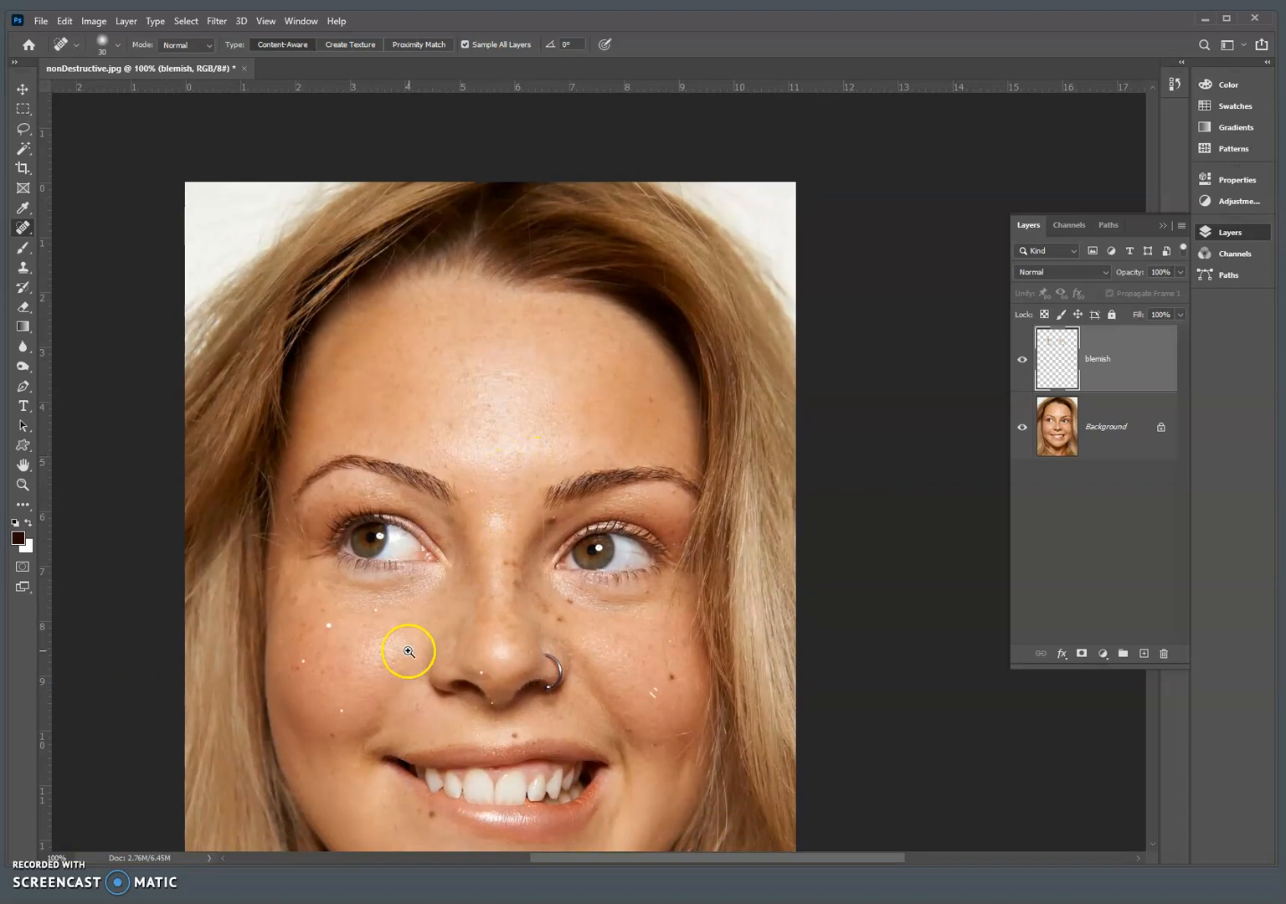
left_click(429, 633)
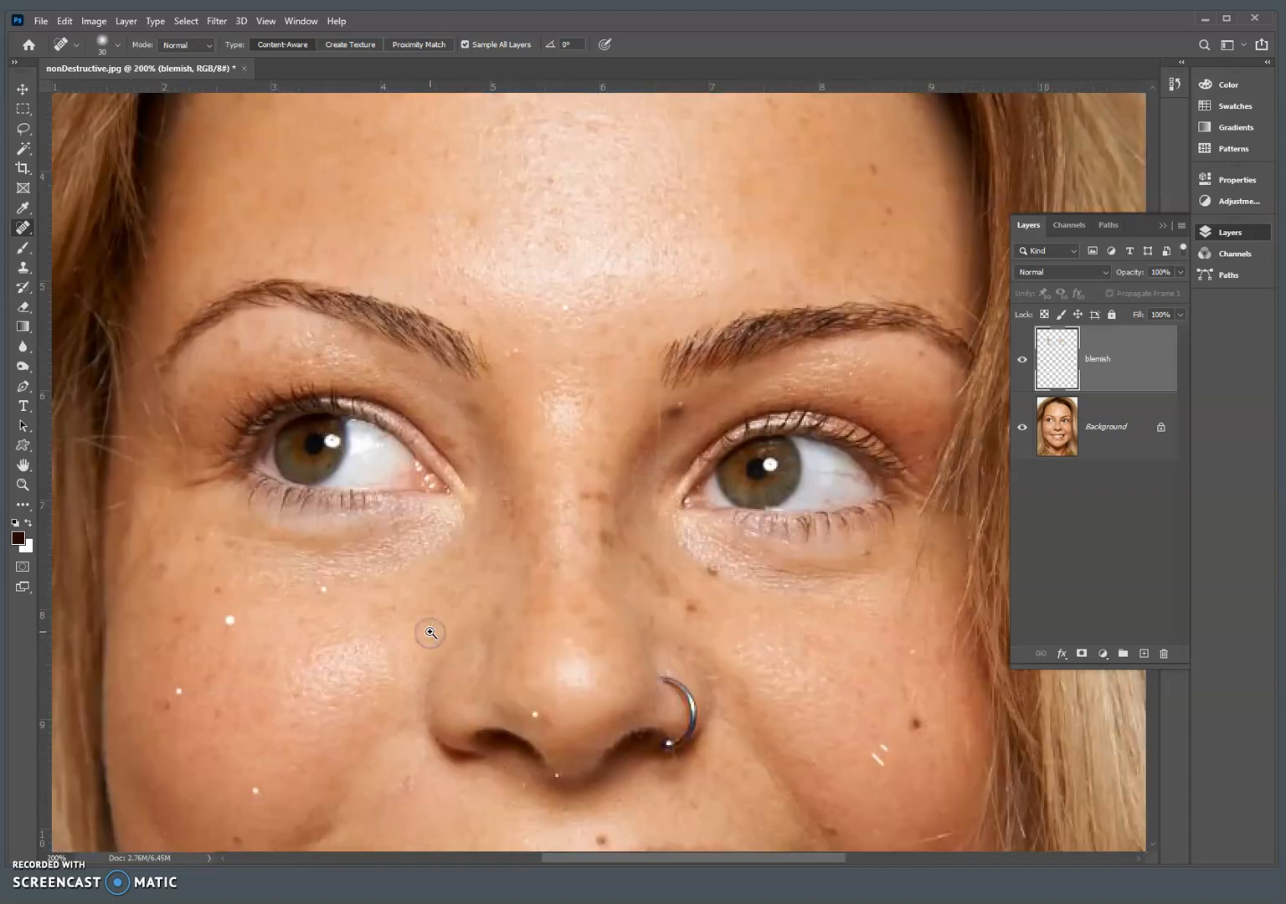
left_click(428, 631)
left_click(423, 634)
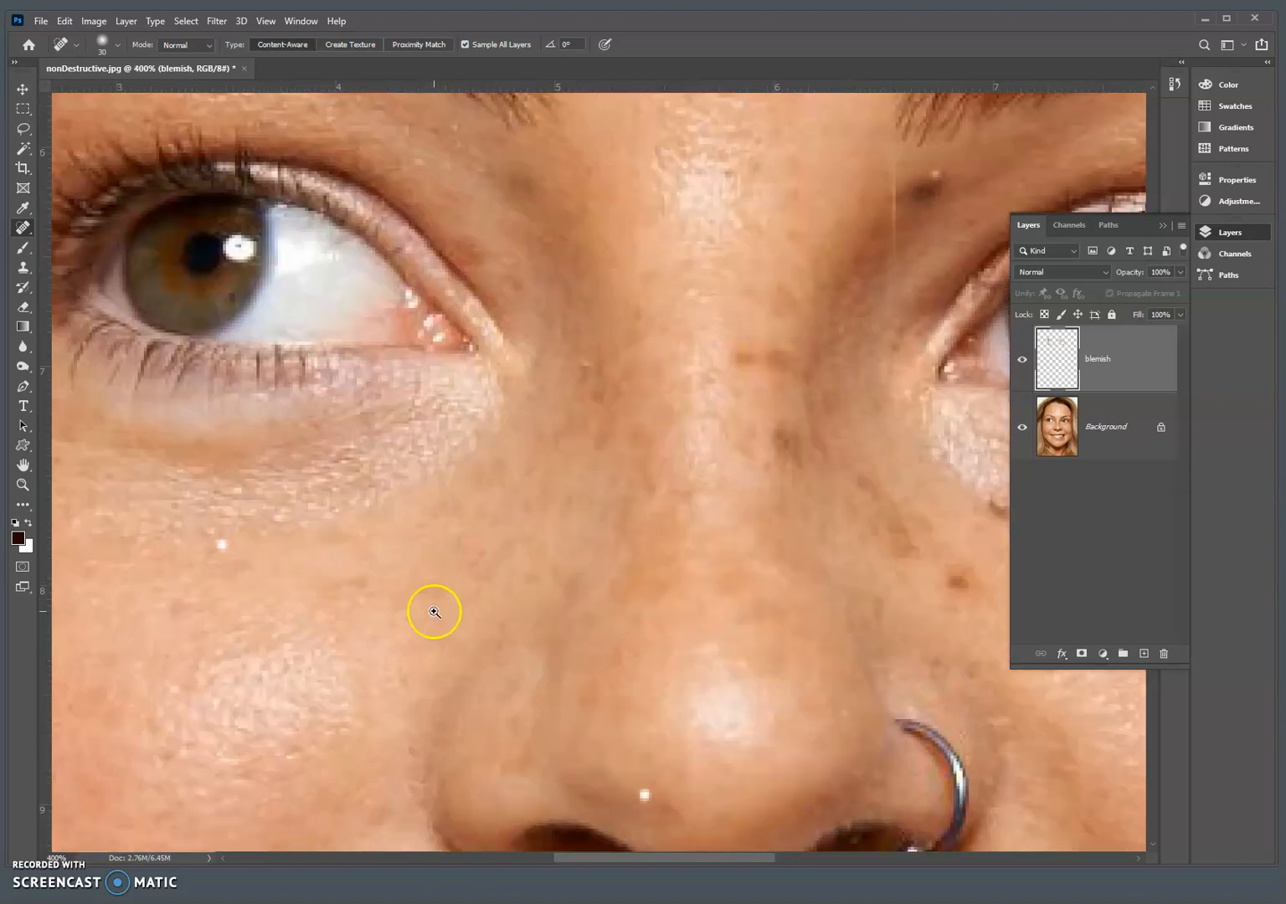
left_click(403, 564, "alt")
left_click(404, 564, "alt")
left_click(423, 571, "alt")
left_click(413, 529, "alt")
left_click_drag(503, 439, 657, 586)
left_click(570, 512, "alt")
left_click(563, 510, "alt")
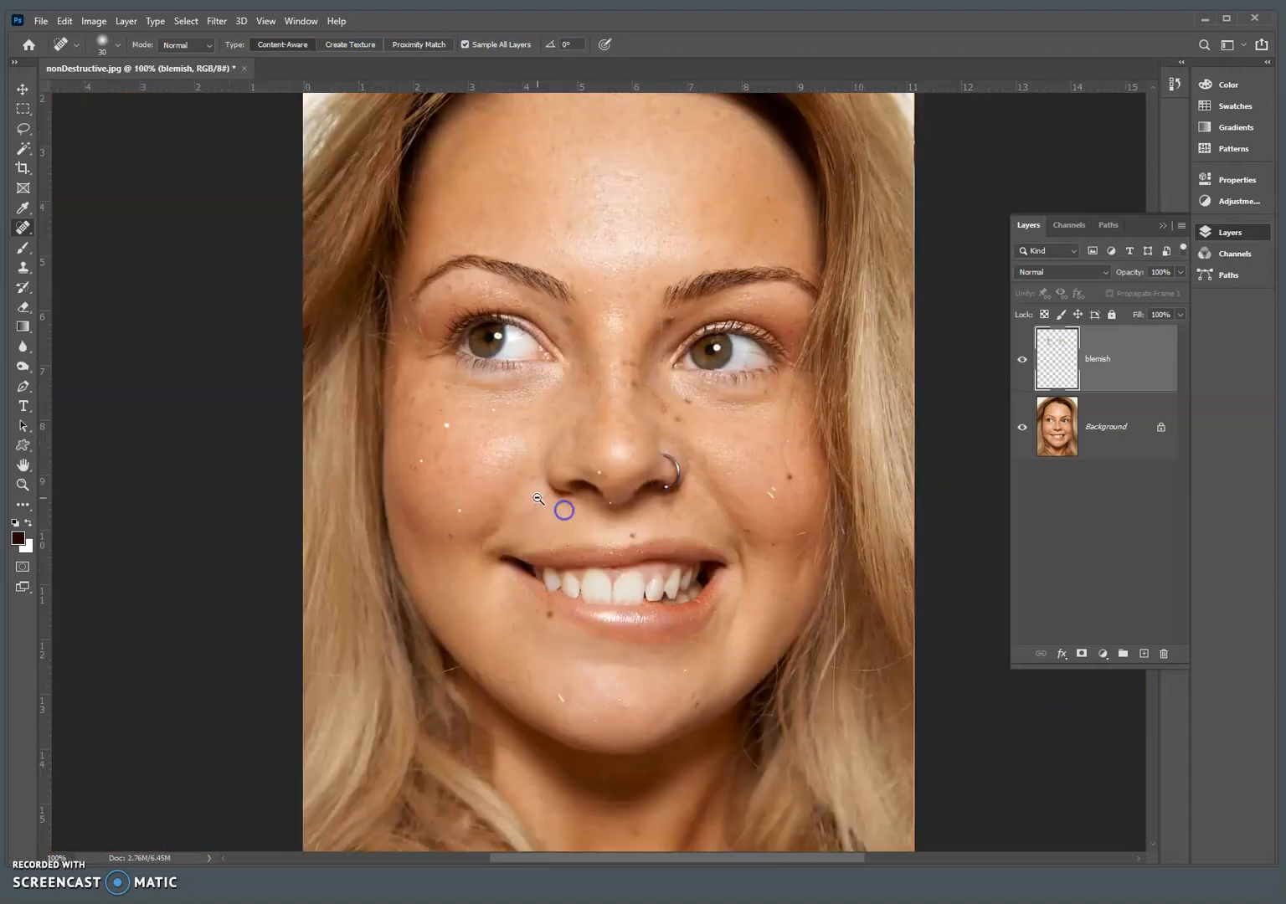
Step: Heal the white specks and small dark spots on the left cheek below the eye
left_click_drag(419, 411, 512, 507)
left_click(578, 268)
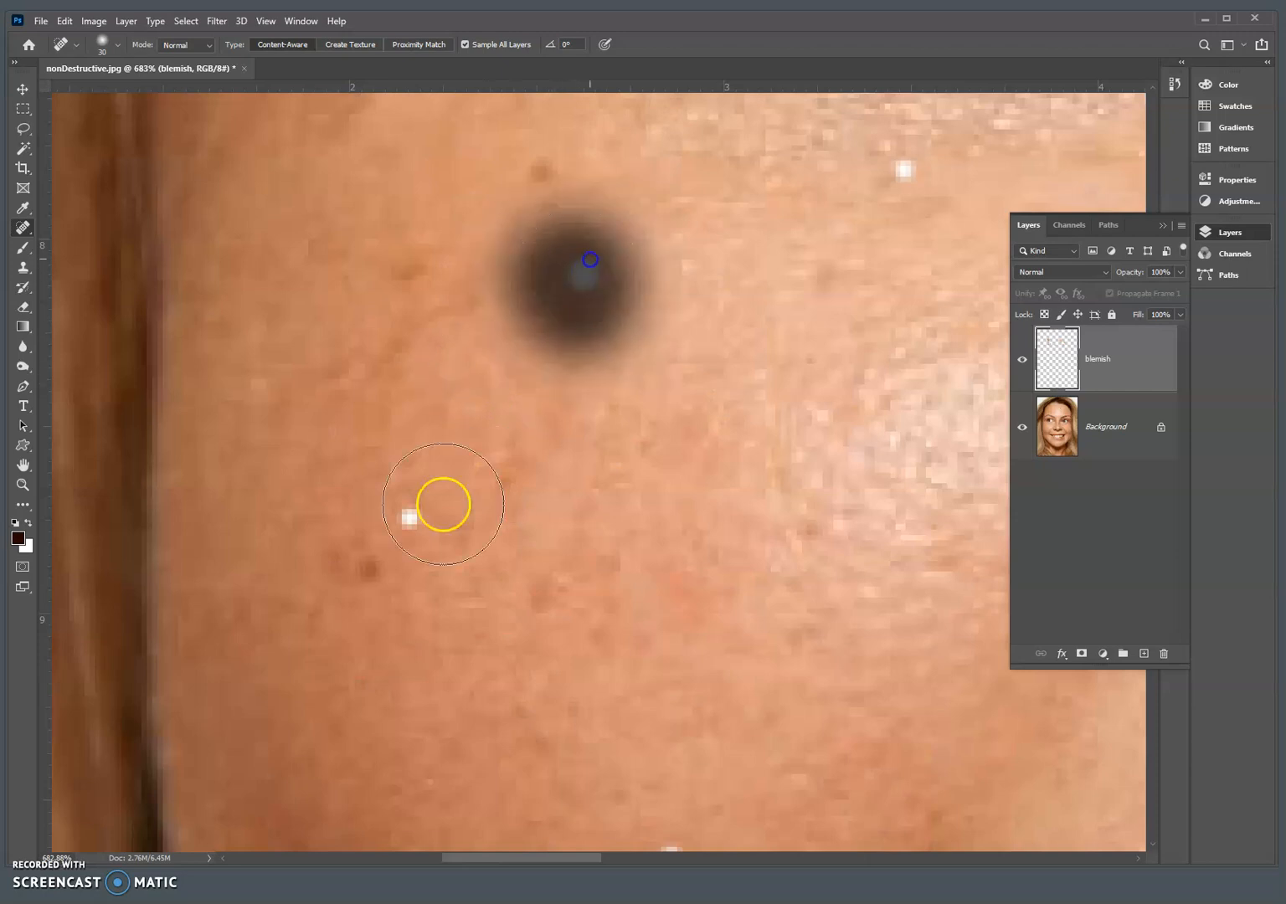
left_click(405, 529)
left_click(903, 171)
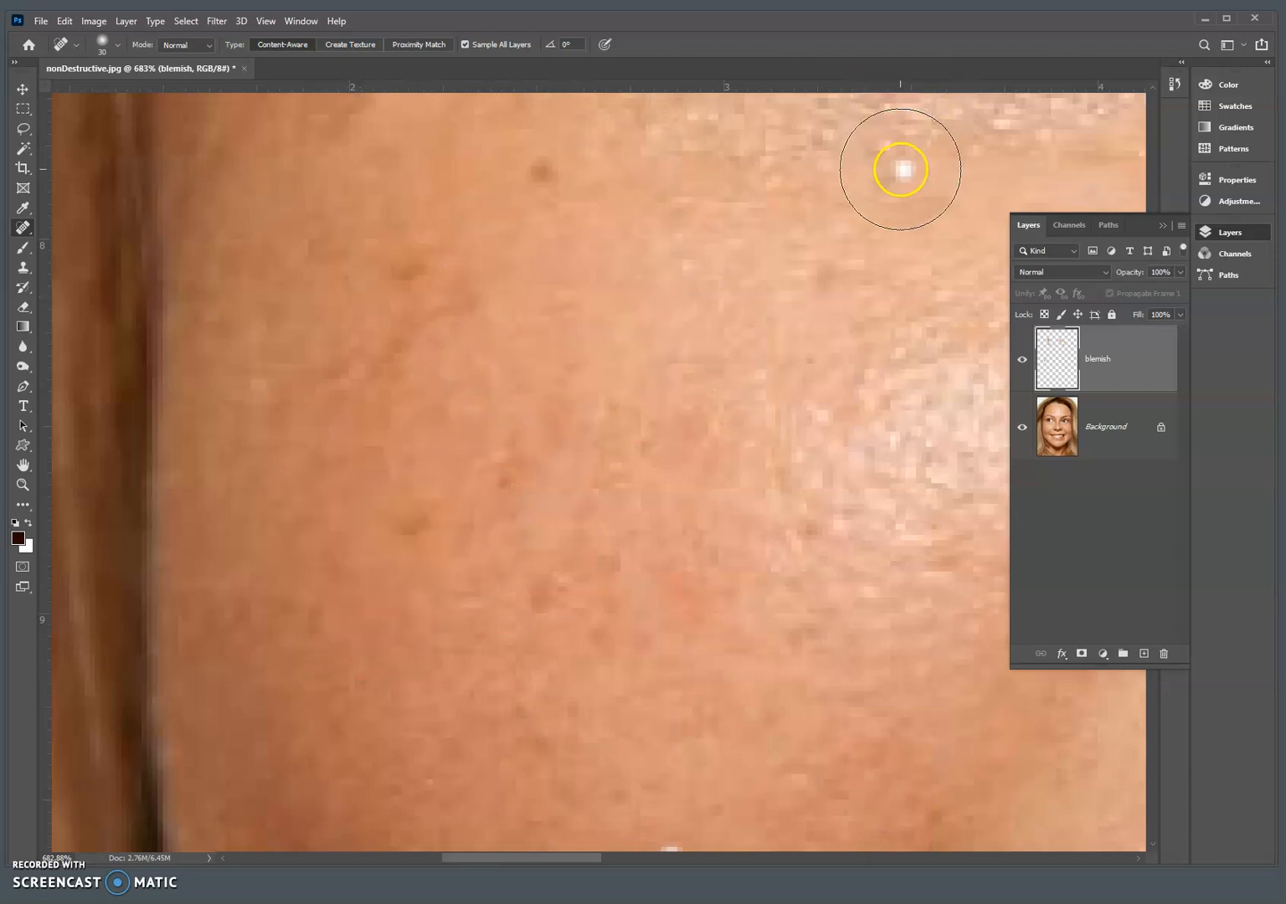
left_click(511, 149)
left_click(743, 468, "alt")
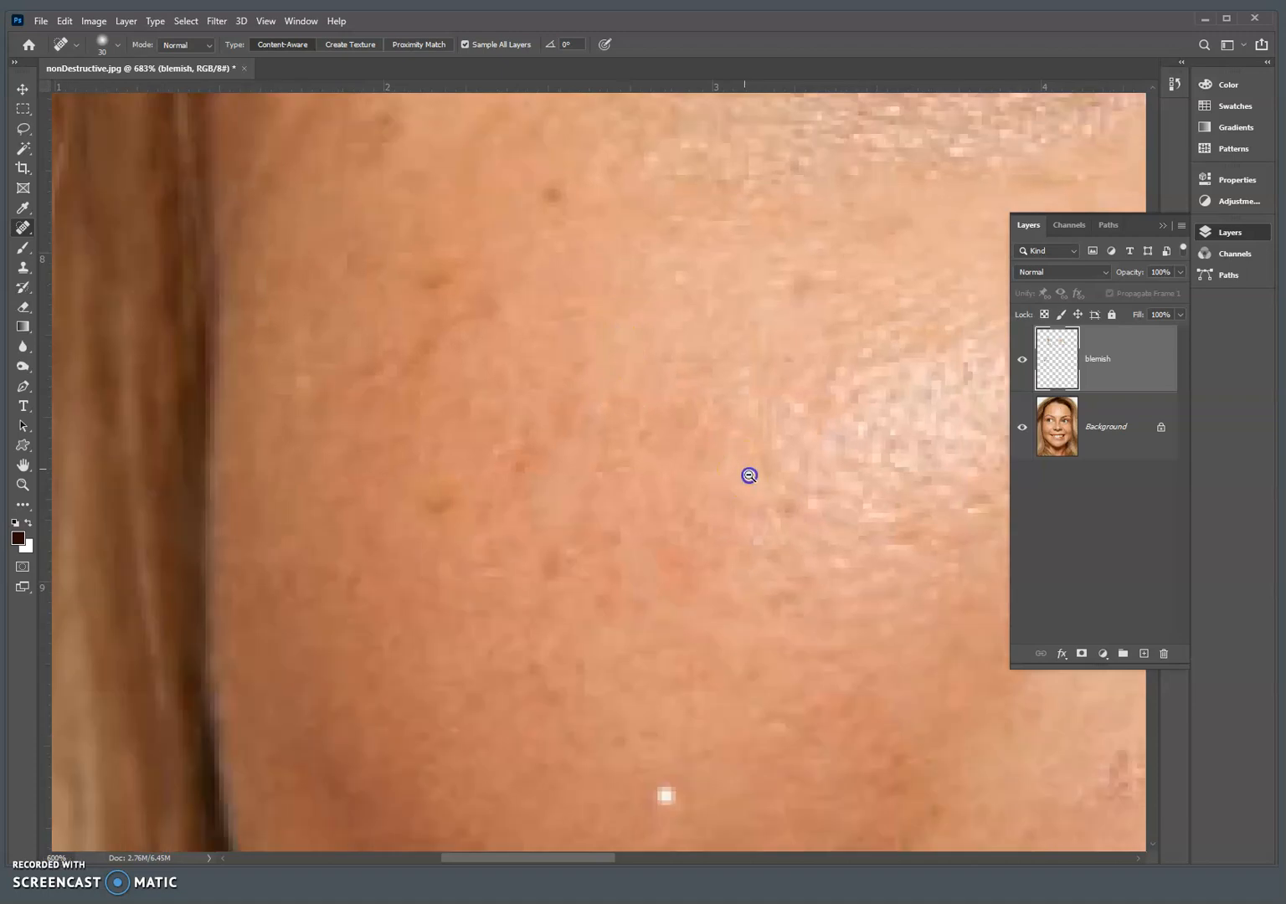
left_click(756, 479, "alt")
left_click(767, 488, "alt")
left_click(768, 488, "alt")
left_click(767, 488, "alt")
left_click(767, 488, "alt")
left_click(768, 489, "alt")
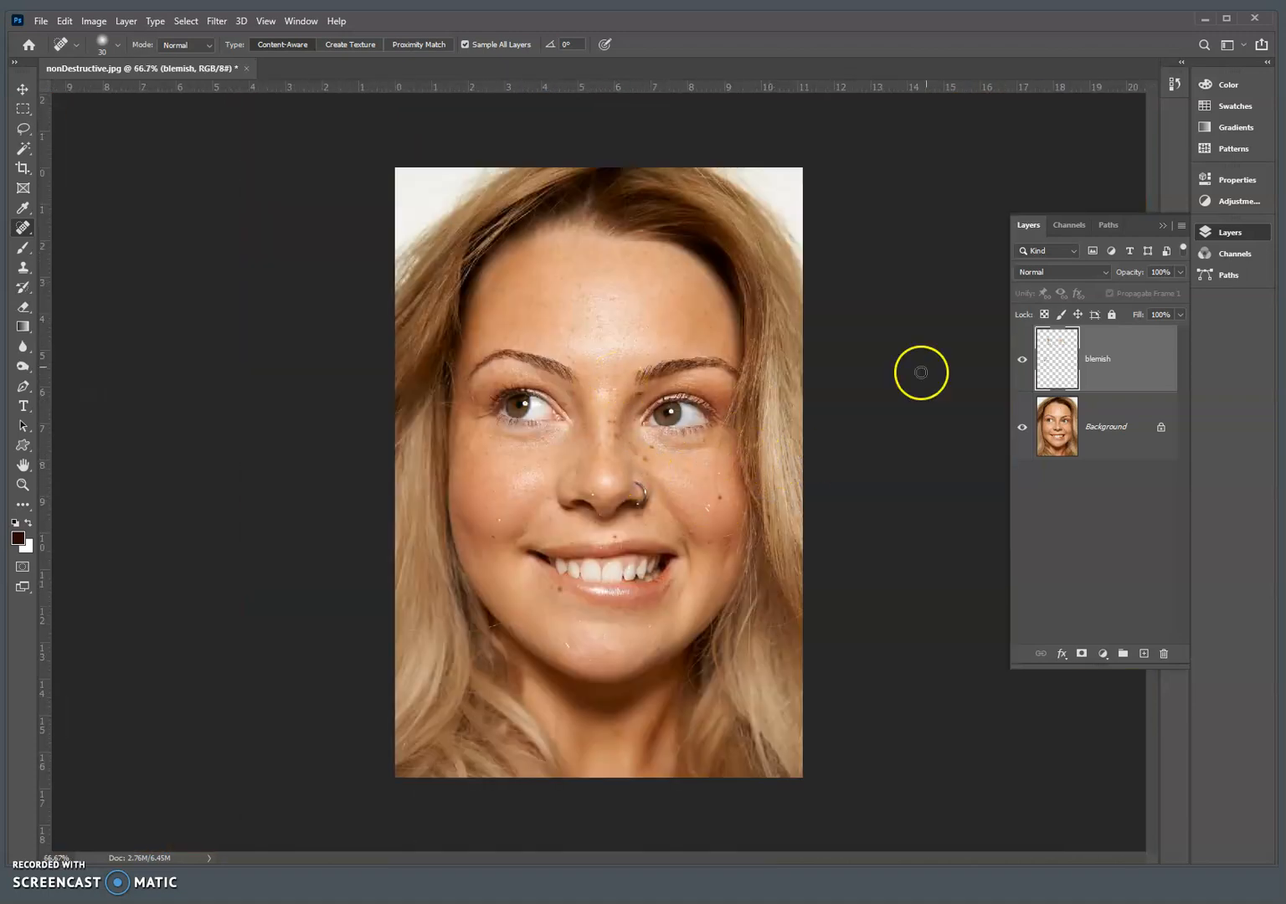
Step: Compare the portrait before and after retouching by hiding and showing the blemish layer
left_click(1023, 362)
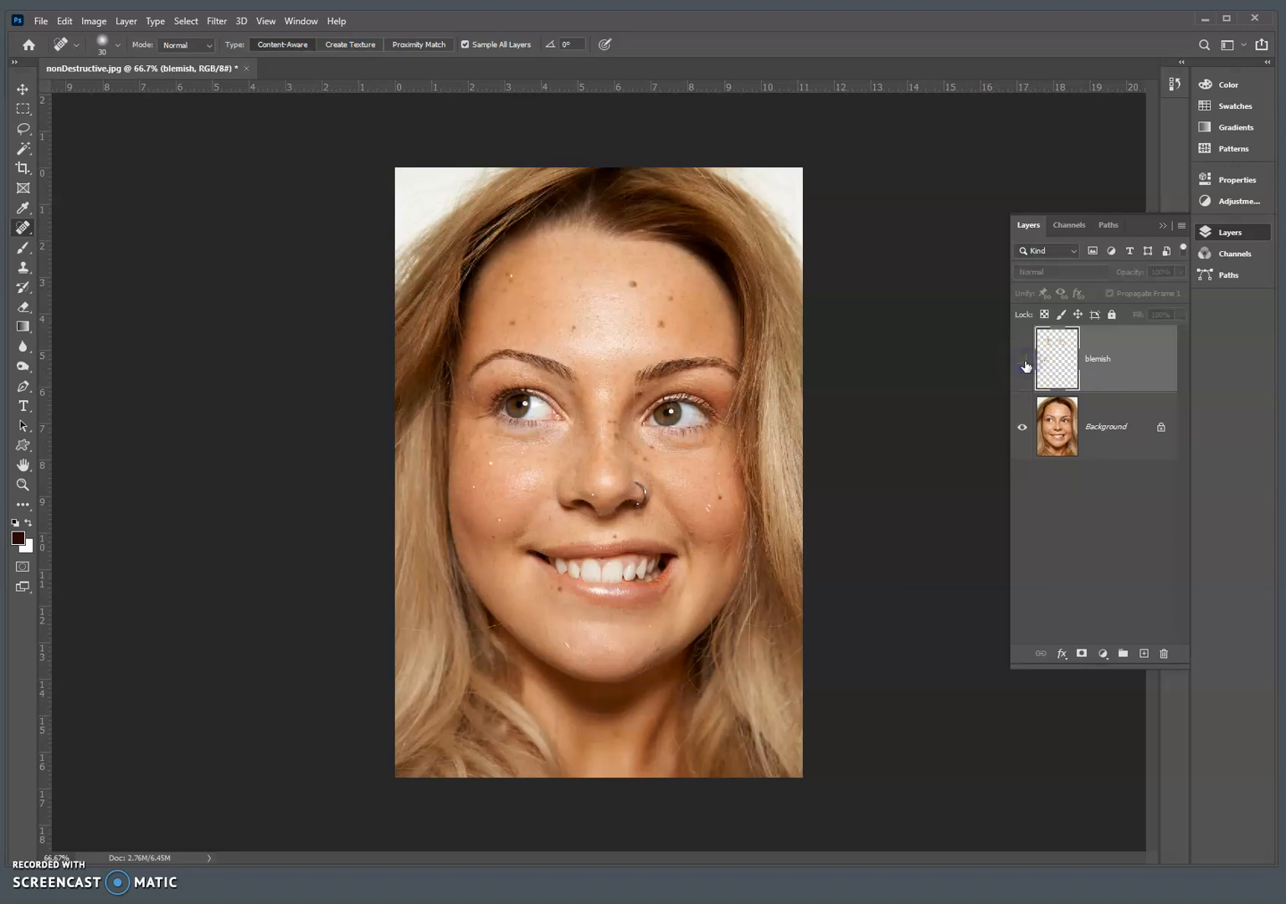
left_click(1024, 363)
left_click(1026, 364)
left_click(1023, 362)
Step: Heal the white specks on and beneath the nose and the reddish patch beside the nostril
left_click_drag(525, 436, 620, 537)
left_click_drag(742, 513, 780, 518)
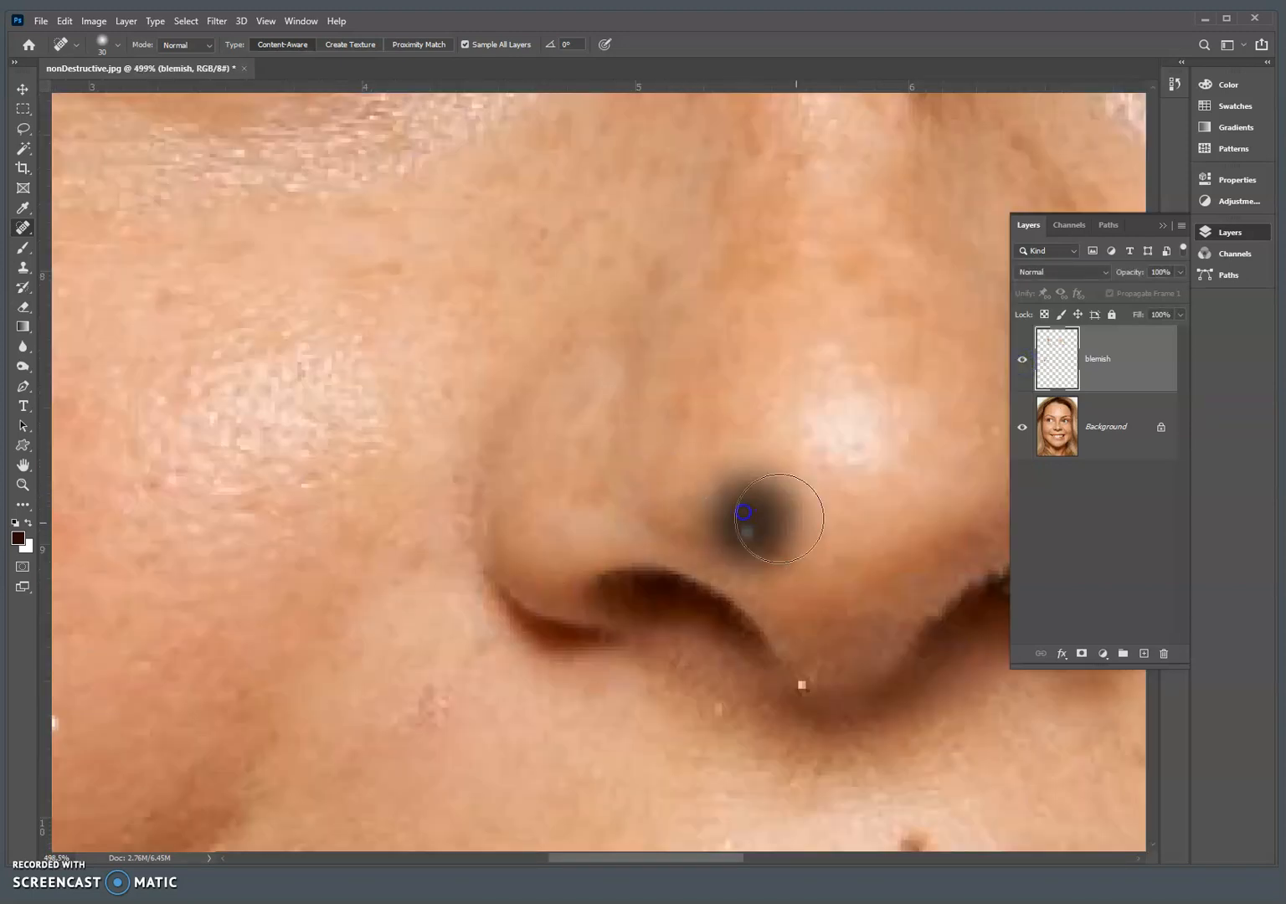
left_click(814, 681)
left_click(781, 687)
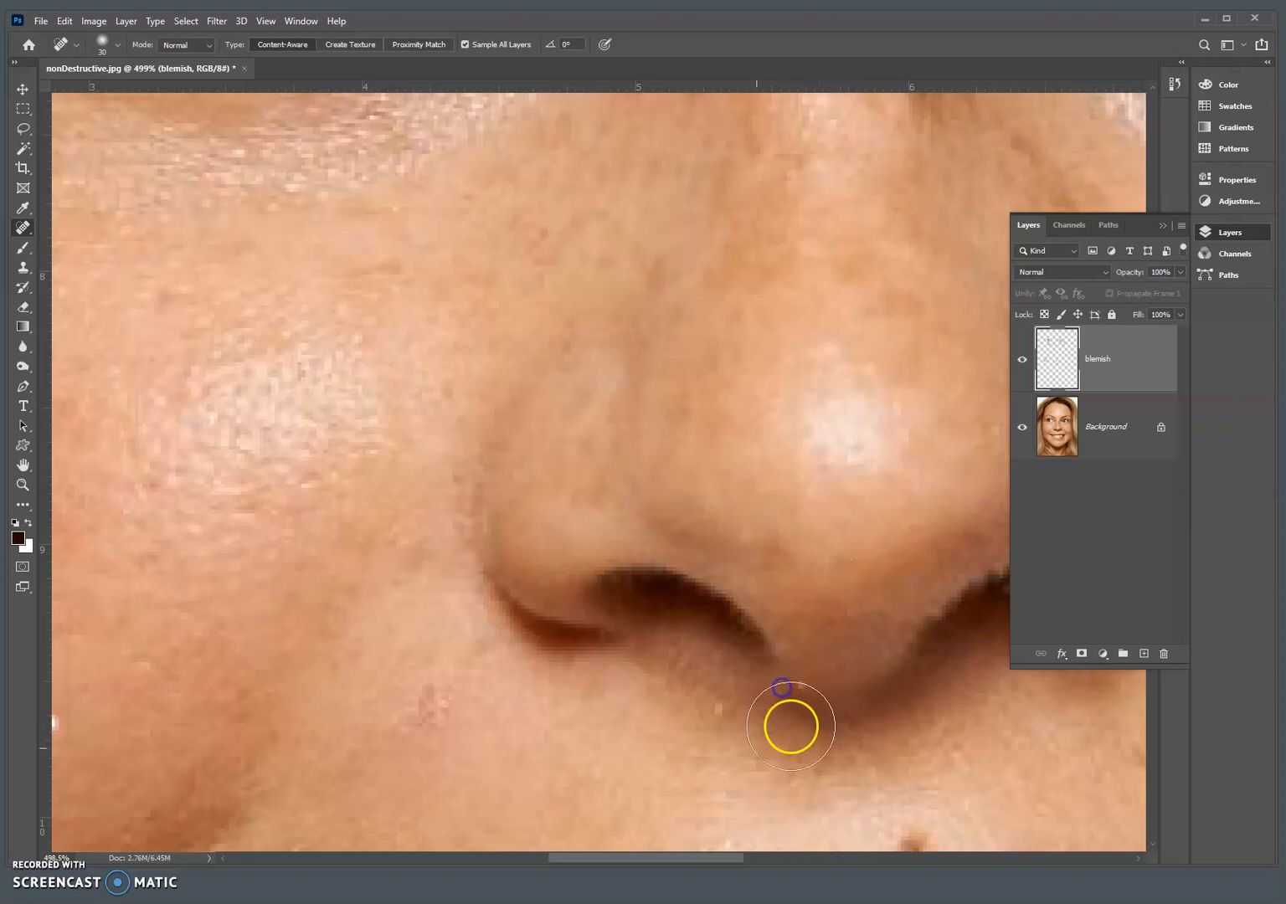
left_click(803, 686)
left_click(711, 716)
left_click_drag(483, 703, 382, 703)
left_click(746, 367, "alt")
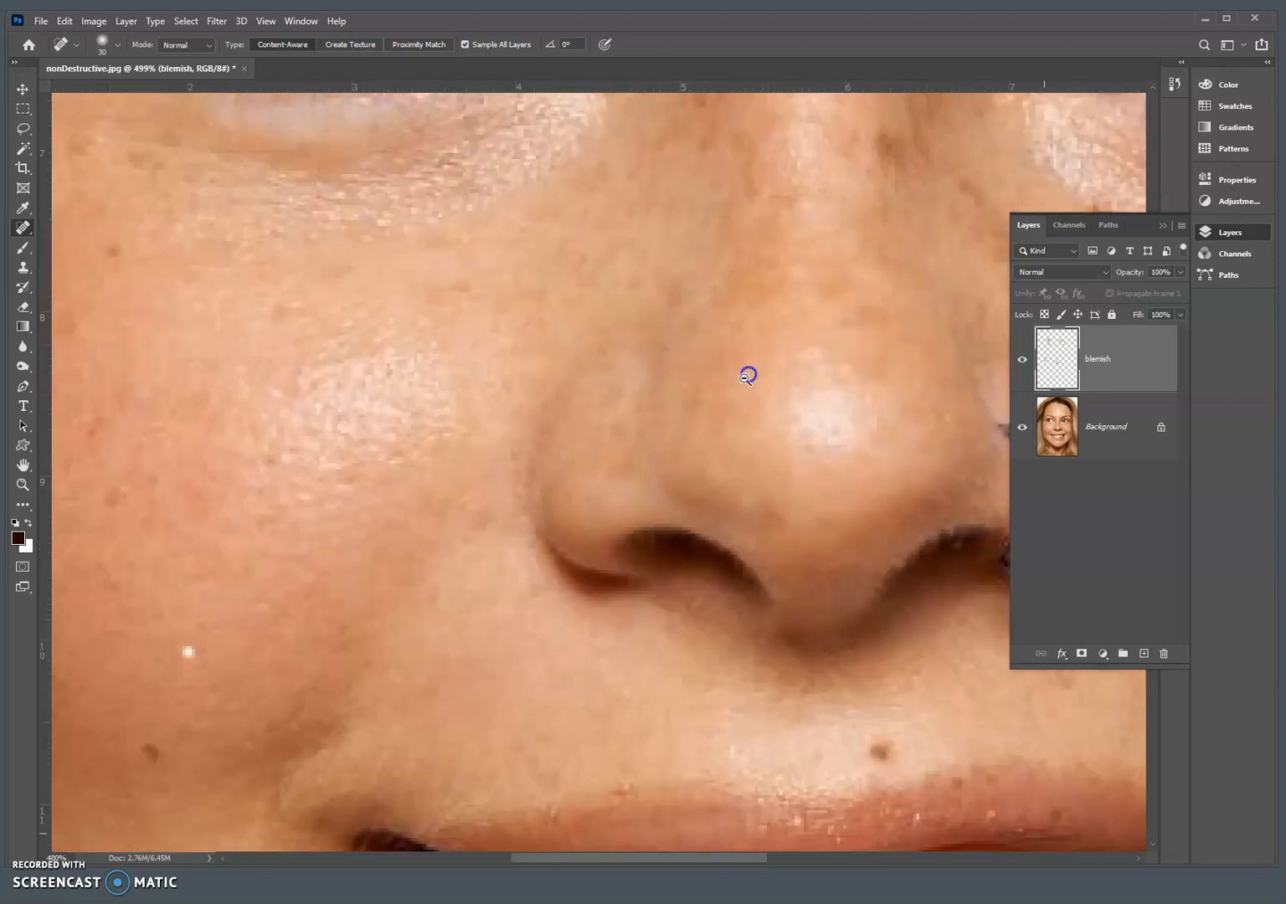
scroll(745, 377, "down", 5)
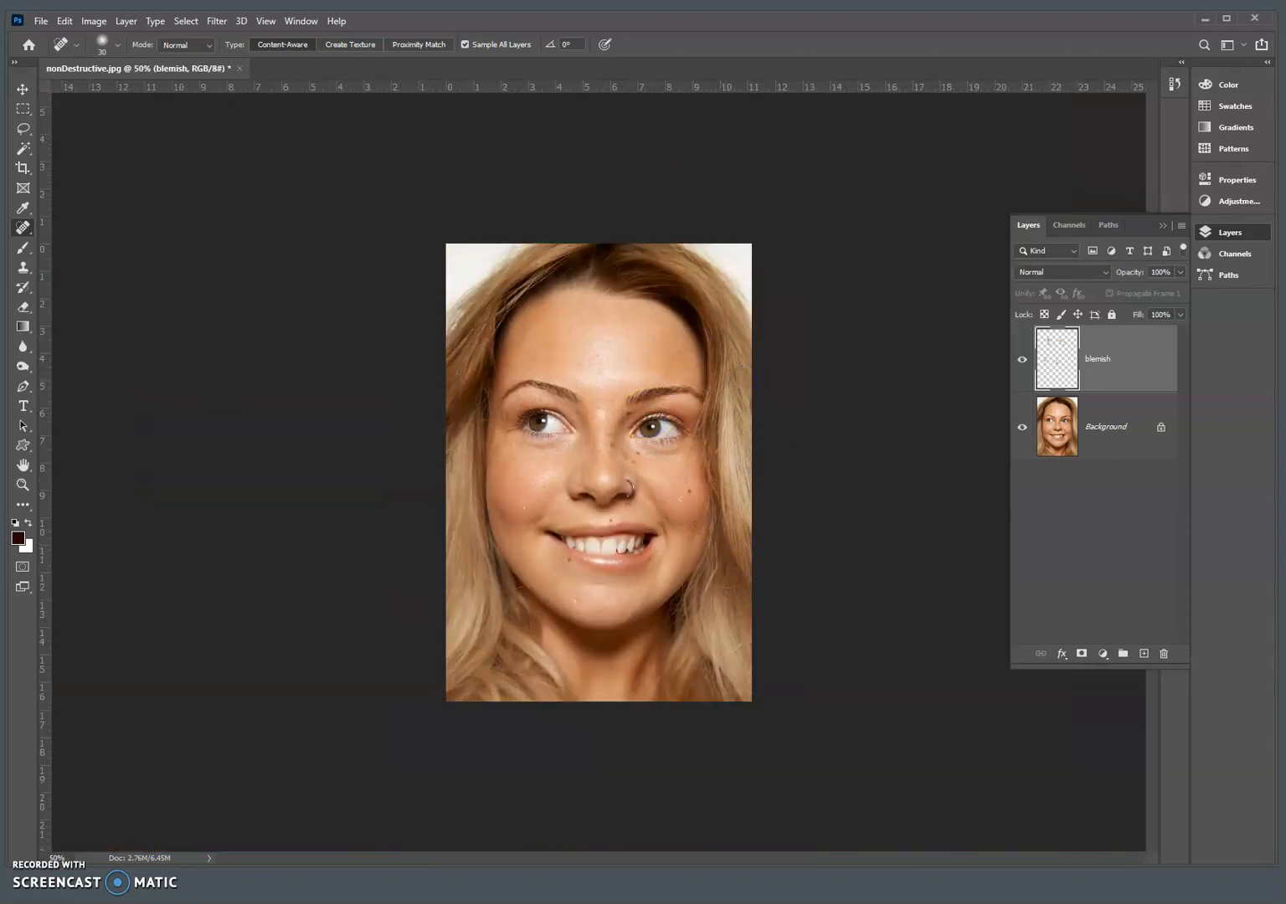
Step: Save the portrait with its layers to the Desktop in Photoshop format, adding the person's full name before nonDestructive, and turn off future format options prompts
left_click(1104, 363)
left_click(1101, 432)
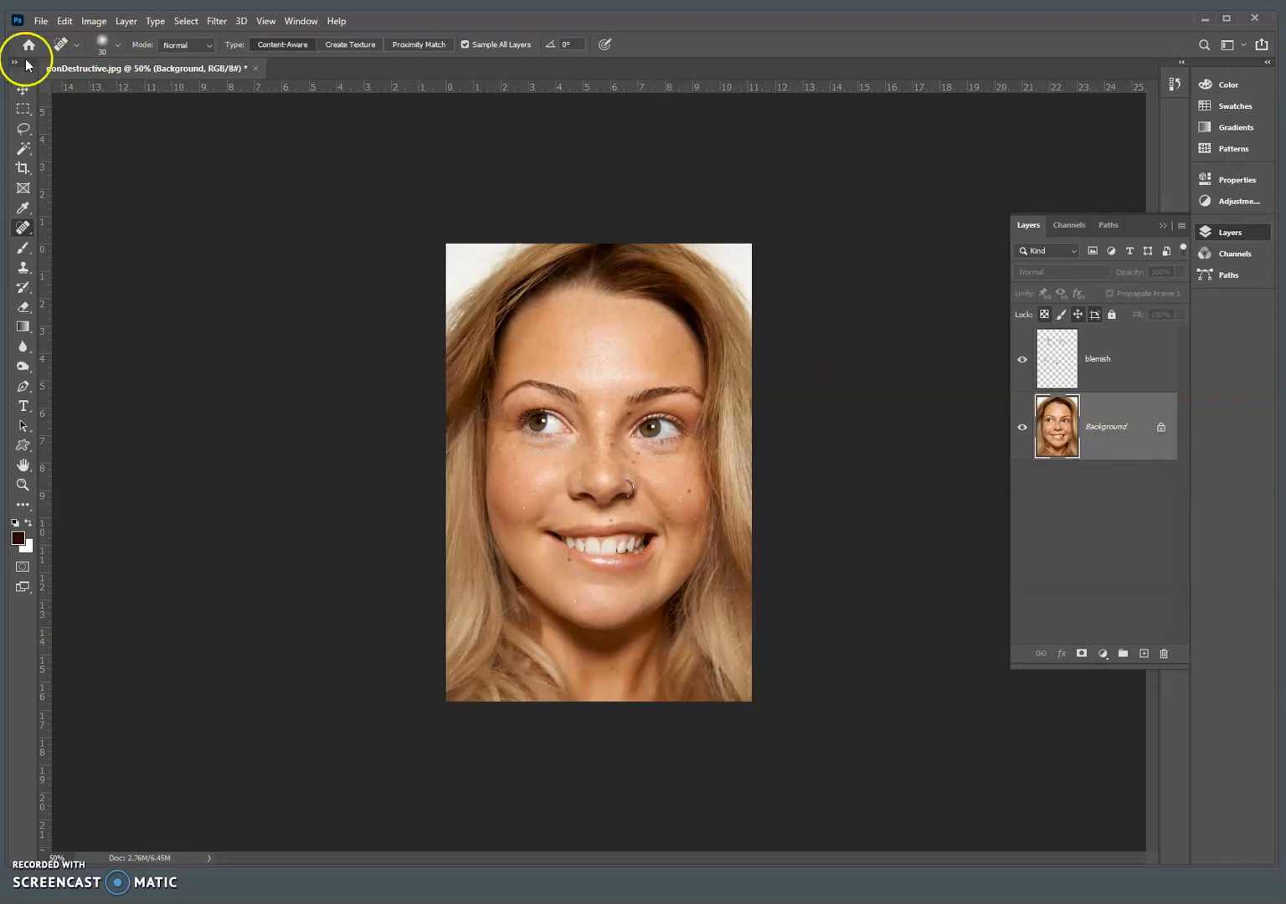
left_click(40, 21)
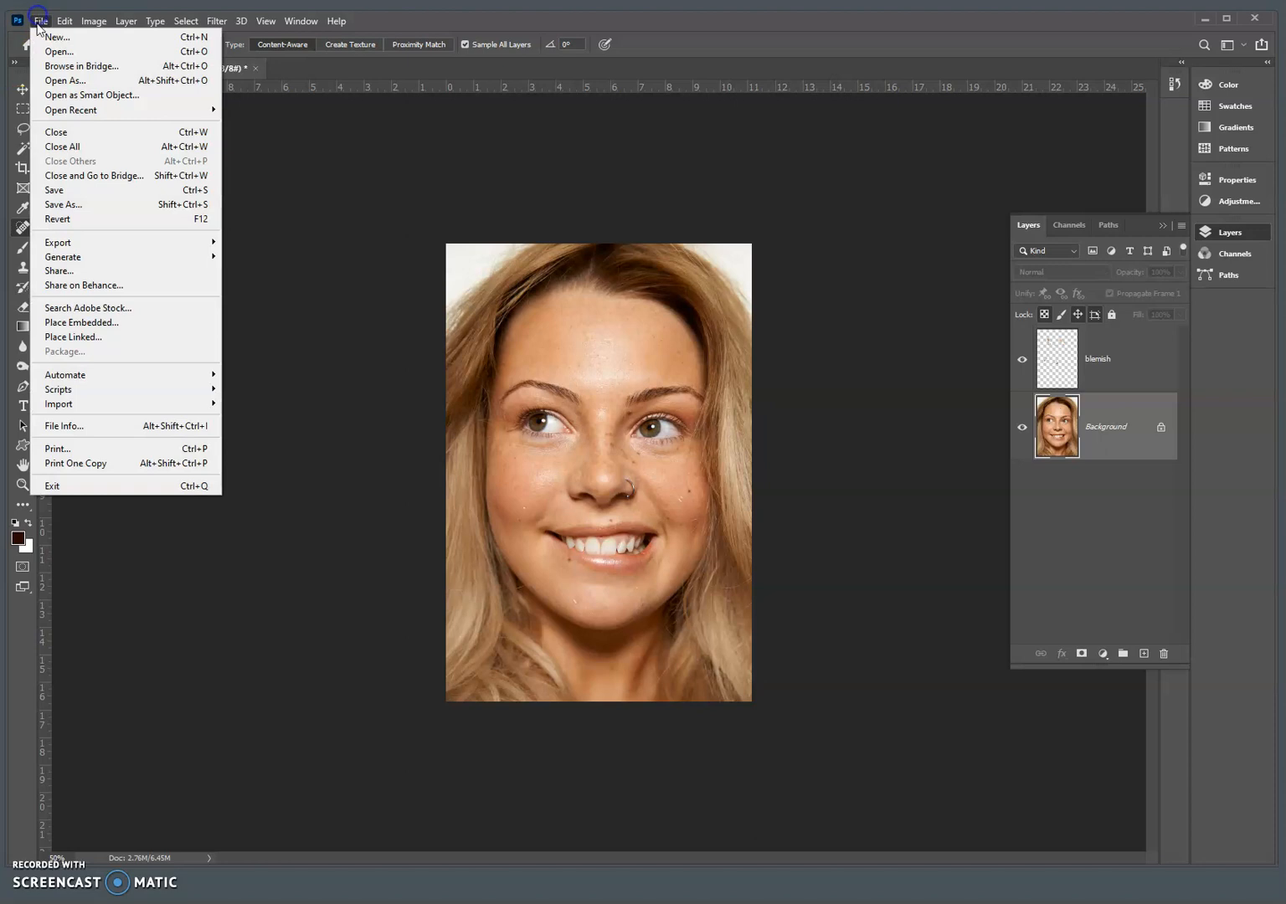
left_click(120, 206)
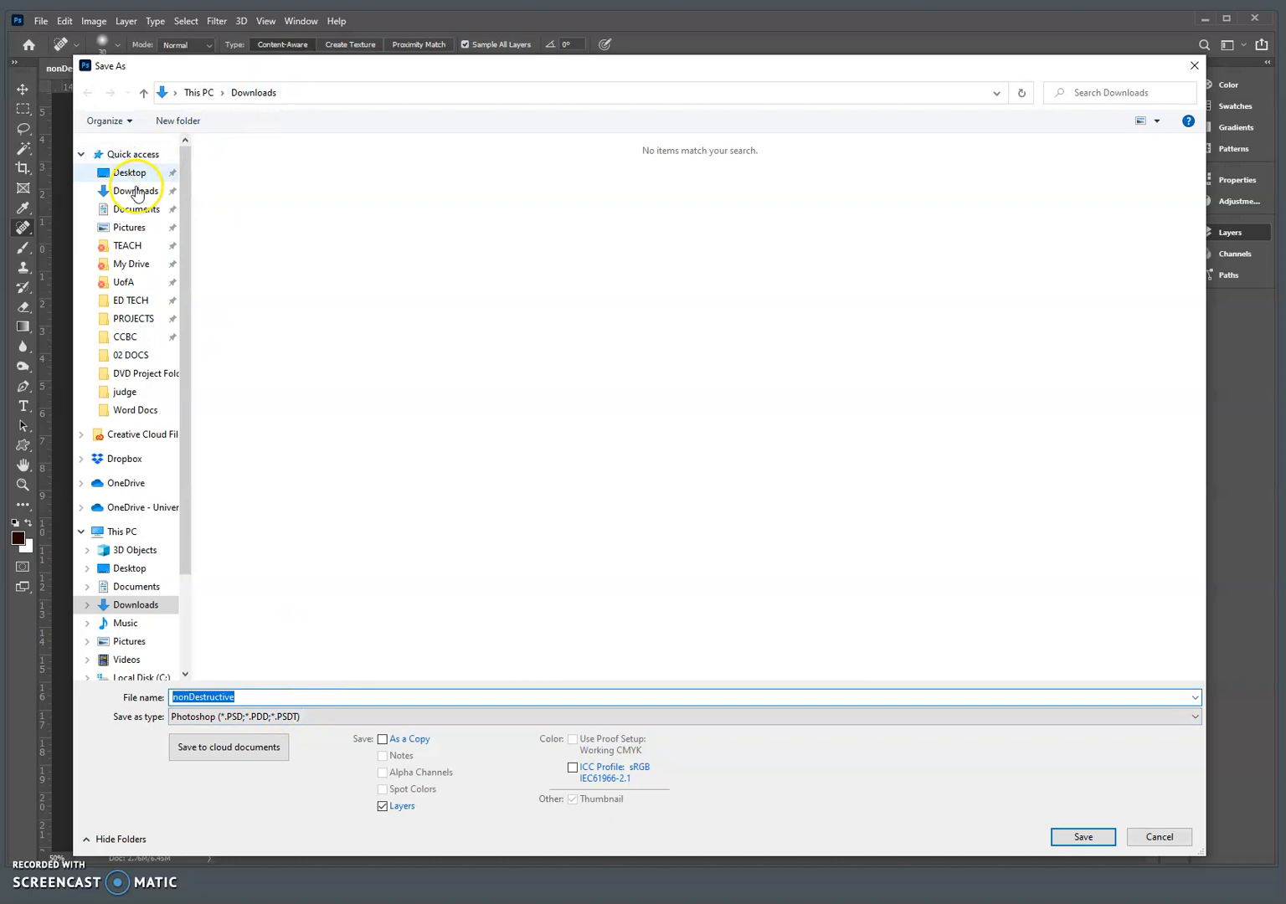
left_click(130, 174)
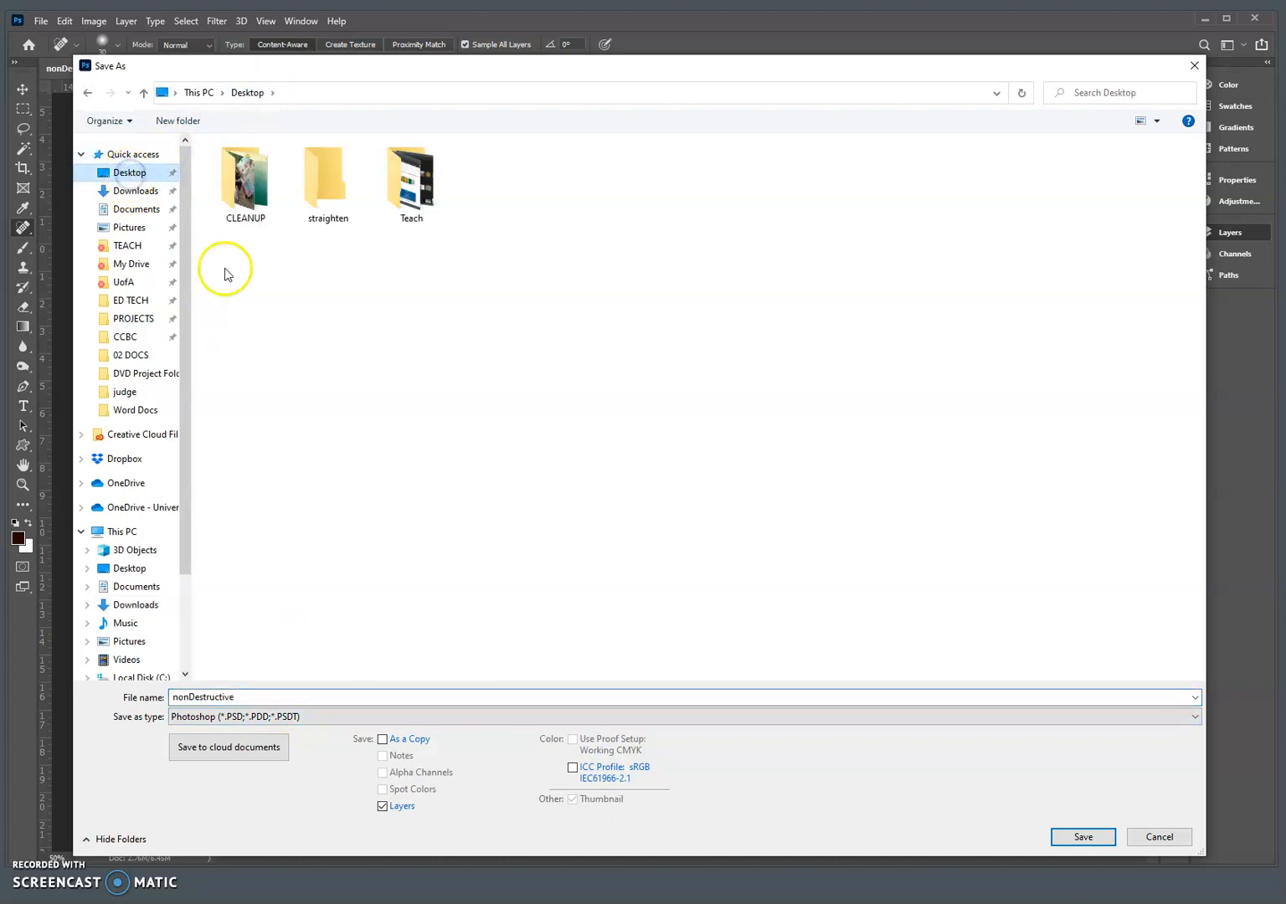
left_click(260, 698)
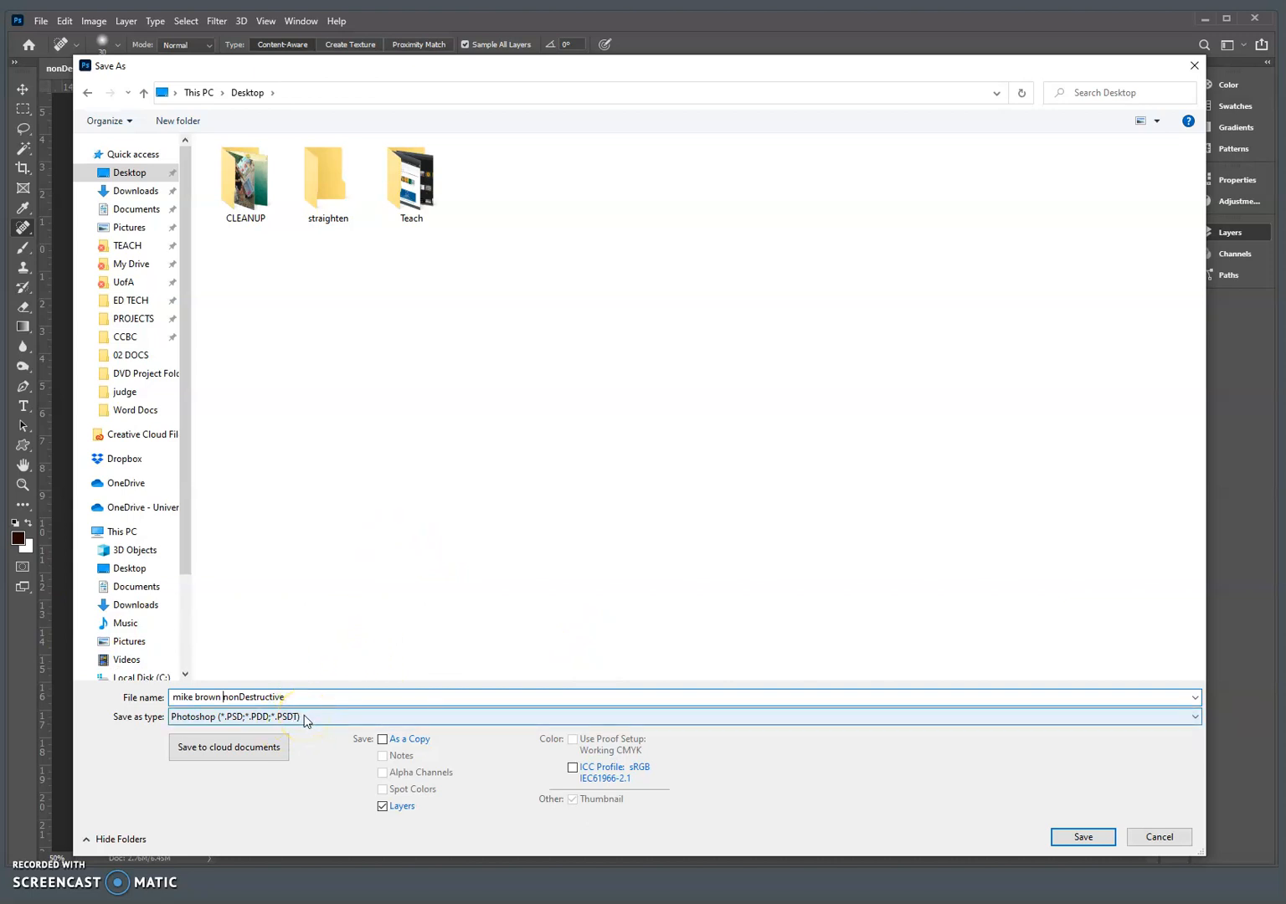
left_click(1094, 840)
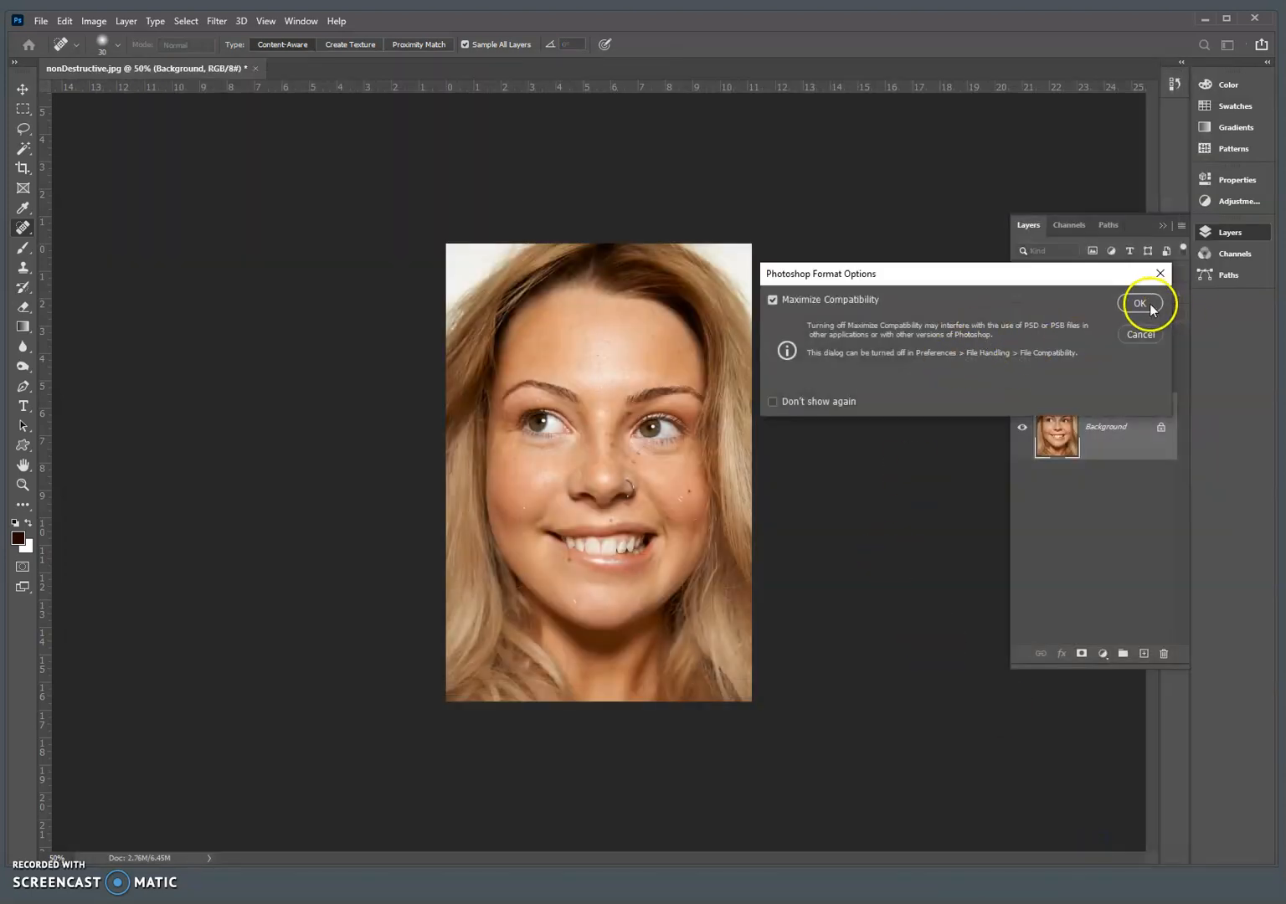
left_click(772, 402)
left_click(1140, 303)
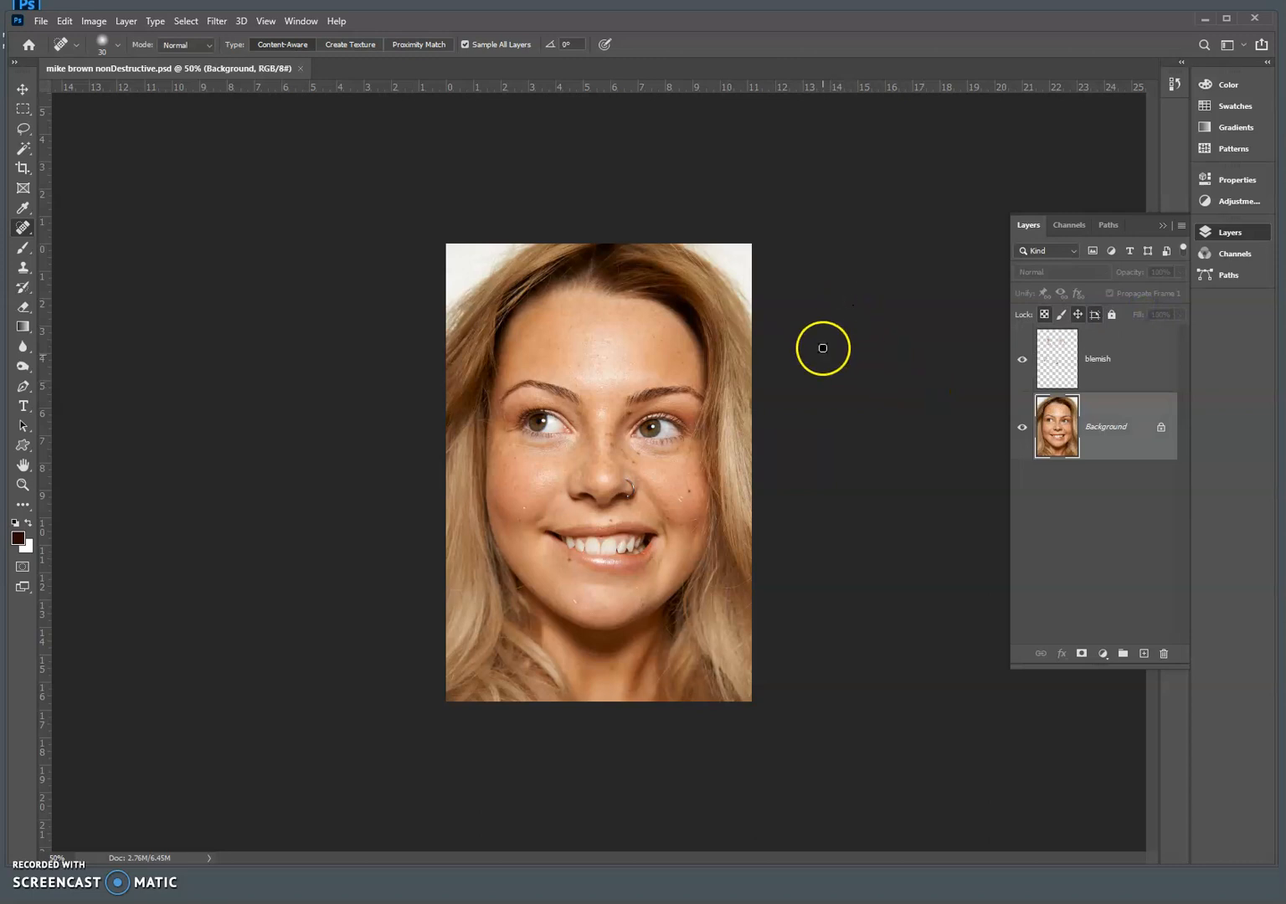
Step: Minimize Photoshop and move the saved PSD file's icon out of the corner into the open desktop area
left_click(1206, 18)
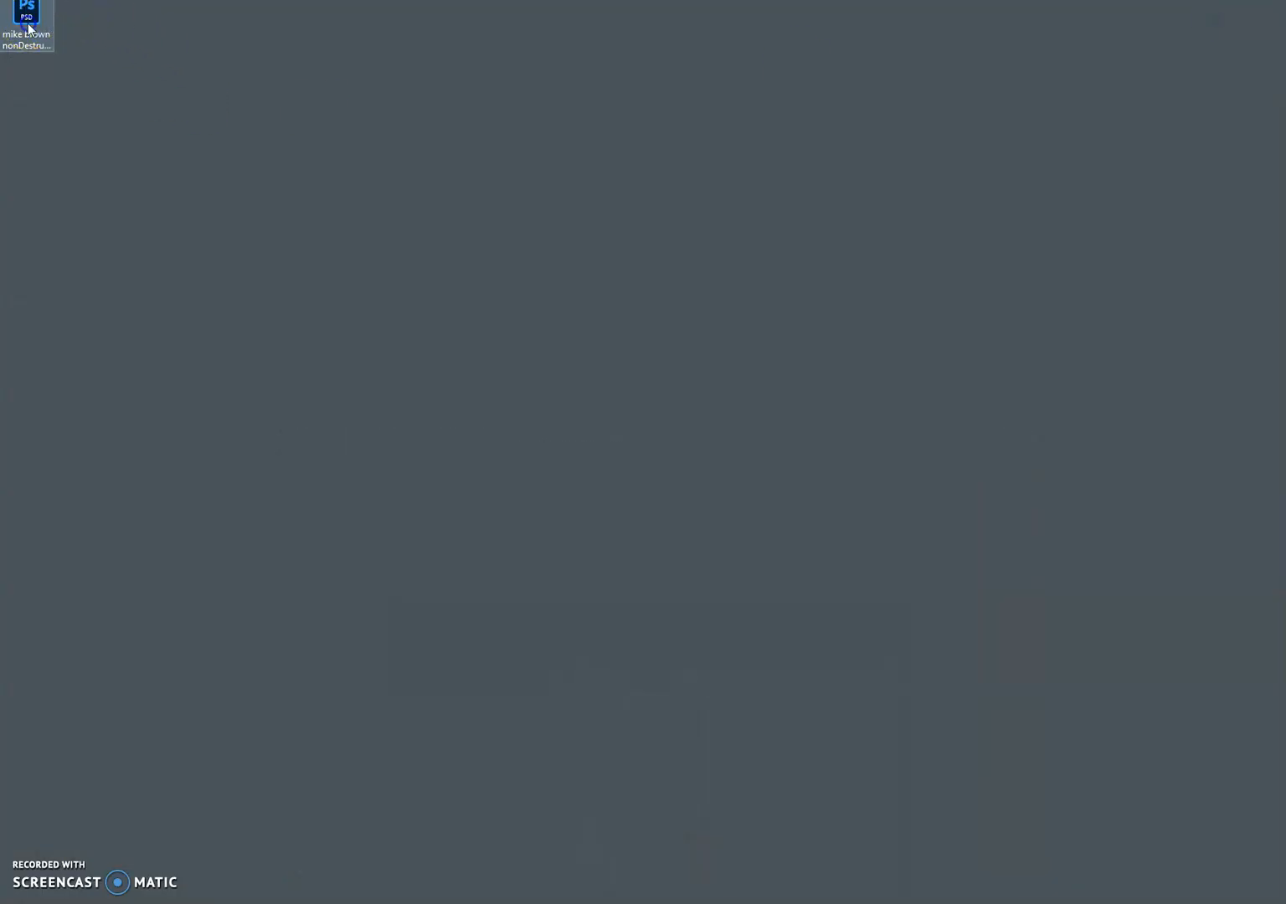
left_click_drag(28, 28, 200, 178)
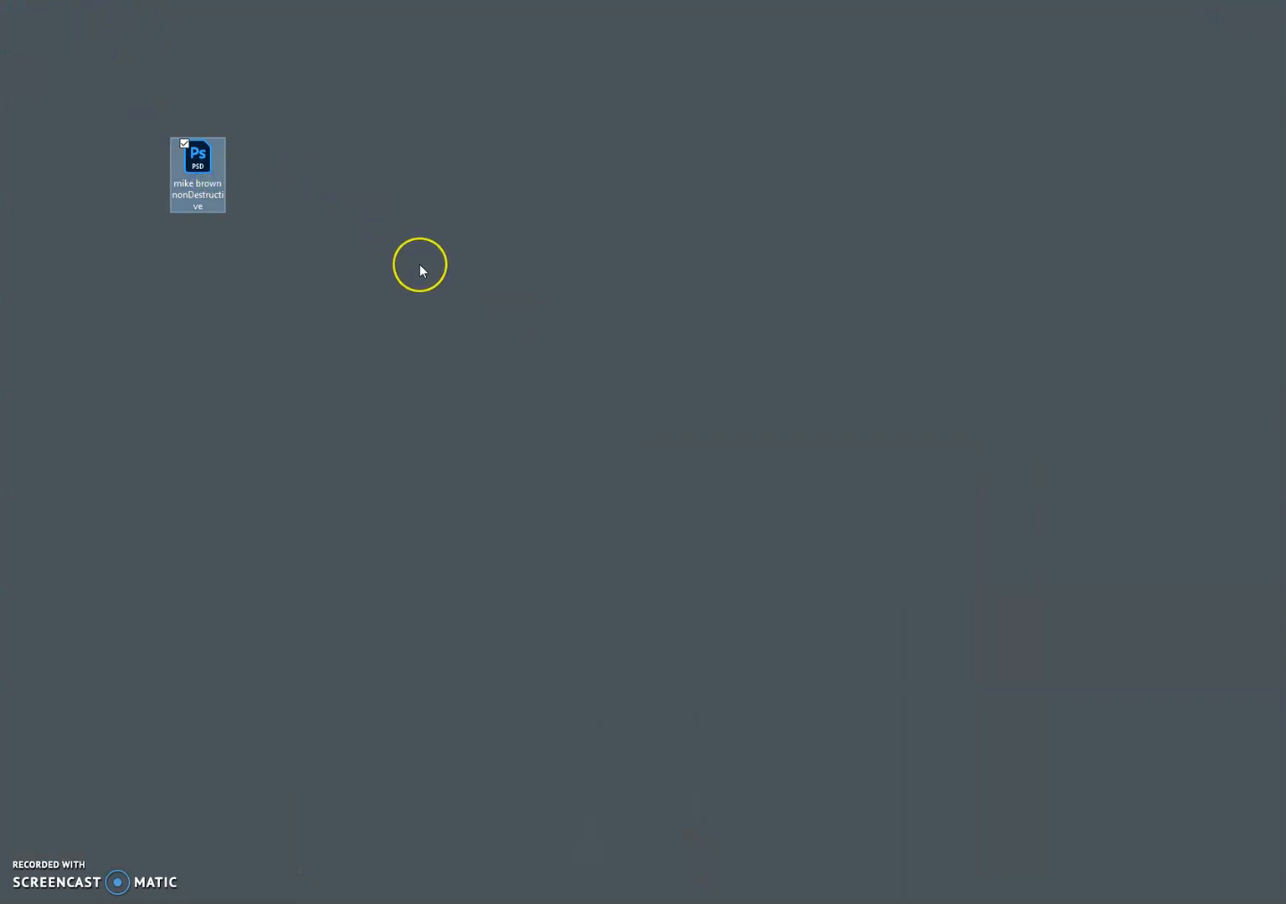